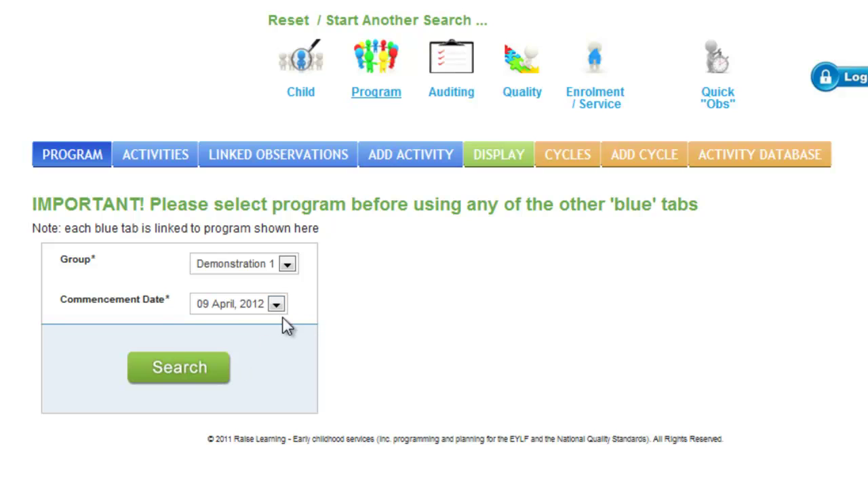
# Load the Demonstration 1 program commencing 09 April, 2012 and view its linked observations
pyautogui.click(180, 368)
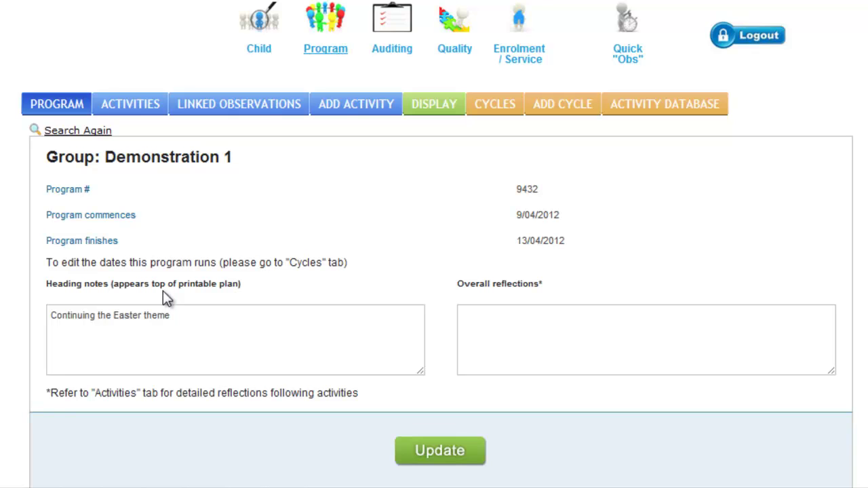
pyautogui.click(181, 317)
pyautogui.click(271, 113)
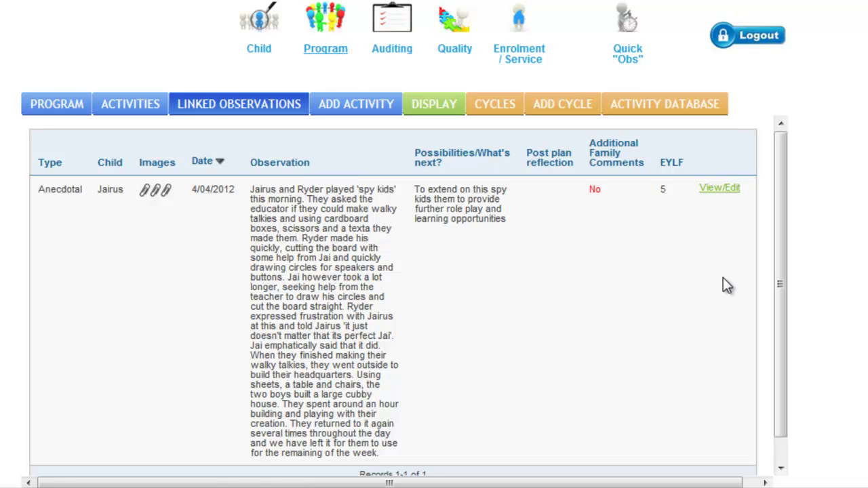
pyautogui.moveTo(781, 278); pyautogui.dragTo(782, 292)
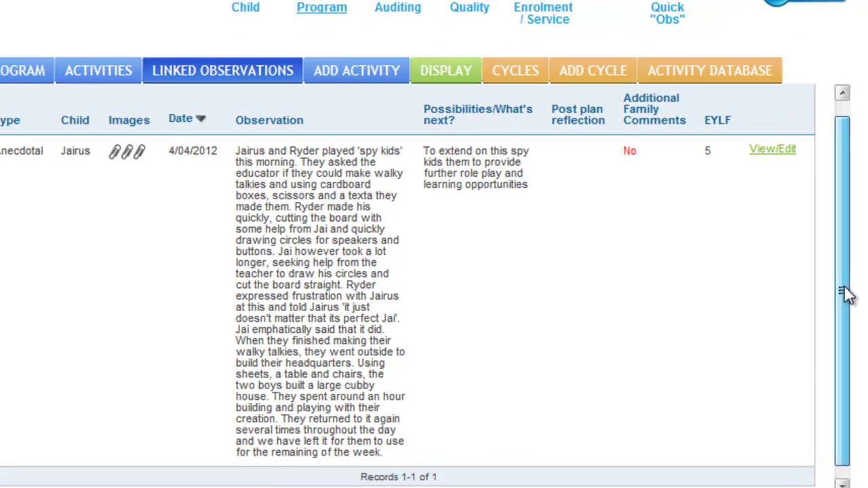
pyautogui.moveTo(845, 288); pyautogui.dragTo(844, 298)
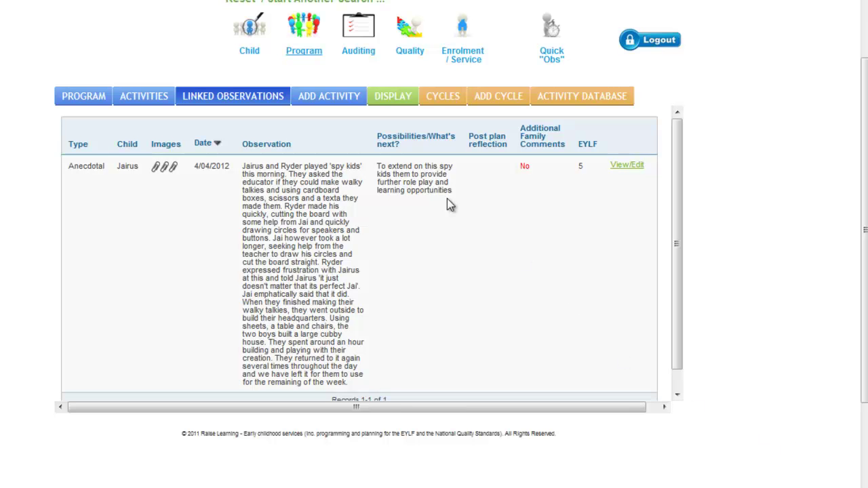
# Start adding an activity through Search & Plan and examine the EYLF outcome, learning centre, age and special category filters
pyautogui.click(344, 100)
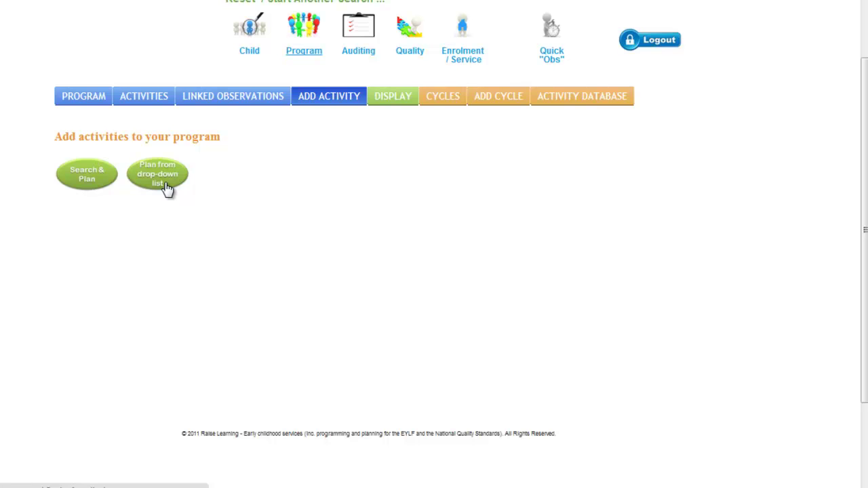
pyautogui.click(90, 179)
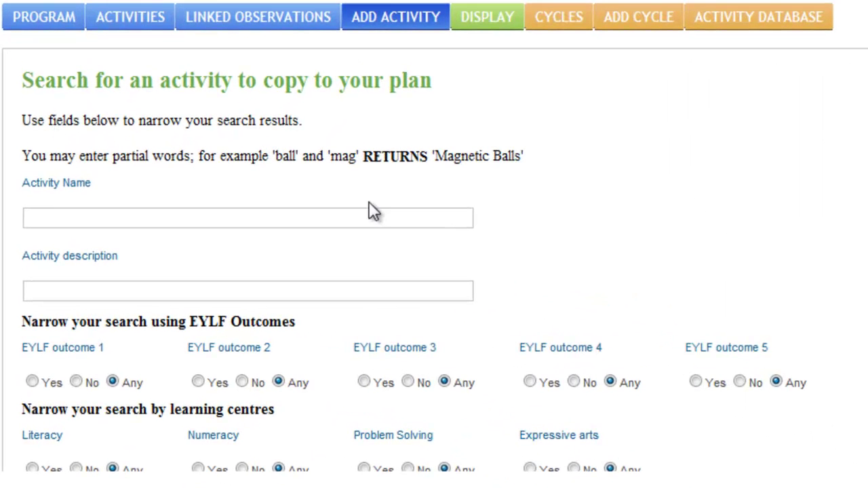
pyautogui.scroll(-3, 434, 257)
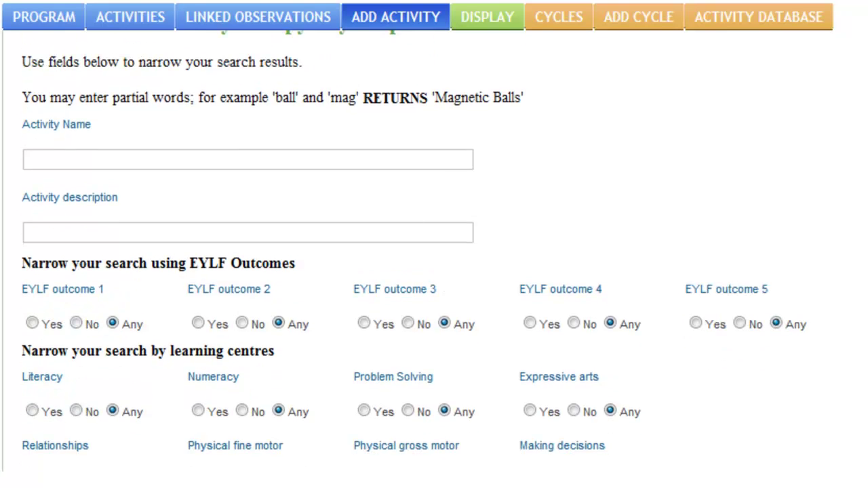
pyautogui.scroll(-1, 443, 253)
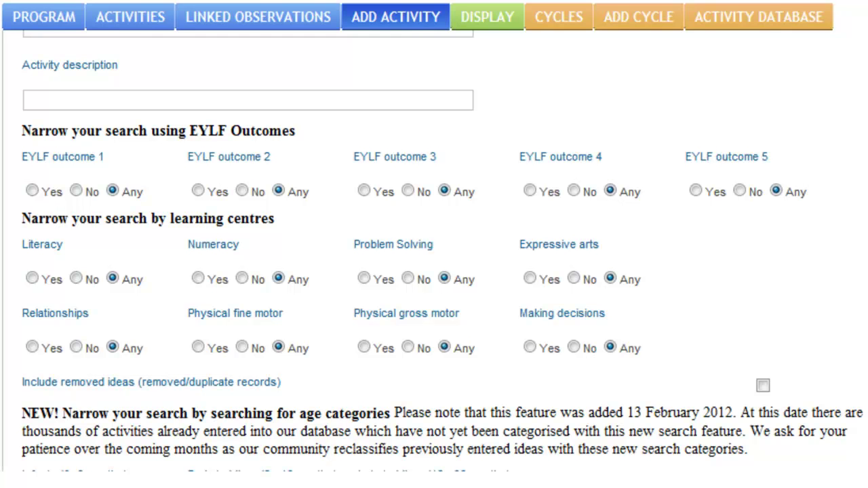
pyautogui.scroll(-1, 443, 251)
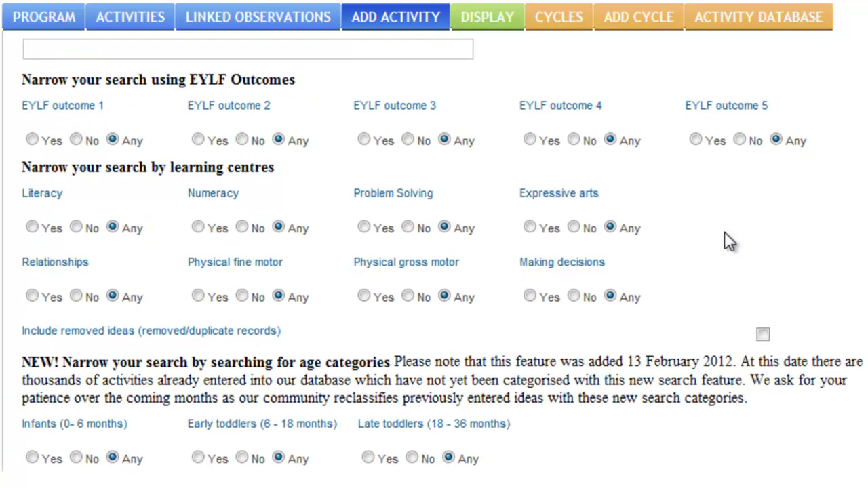
pyautogui.scroll(-1, 846, 290)
pyautogui.scroll(-3, 443, 251)
pyautogui.scroll(-2, 443, 251)
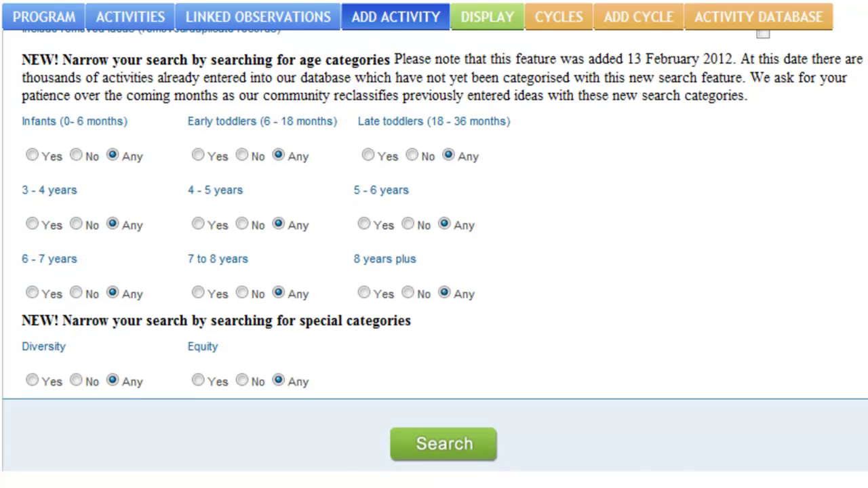
# Search for activities with the name "spy" and copy the 'Spy Kids' Role Play activity to the plan
pyautogui.scroll(12, 383, 169)
pyautogui.click(312, 178)
pyautogui.write('spy')
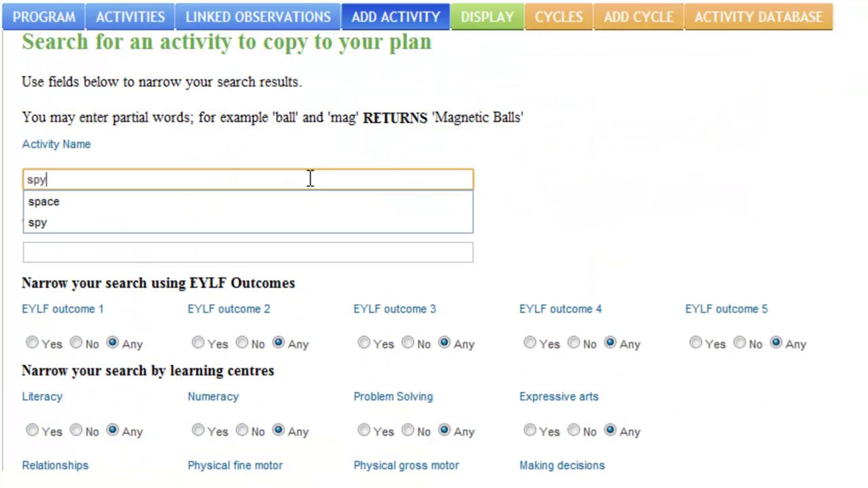
pyautogui.scroll(-7, 568, 123)
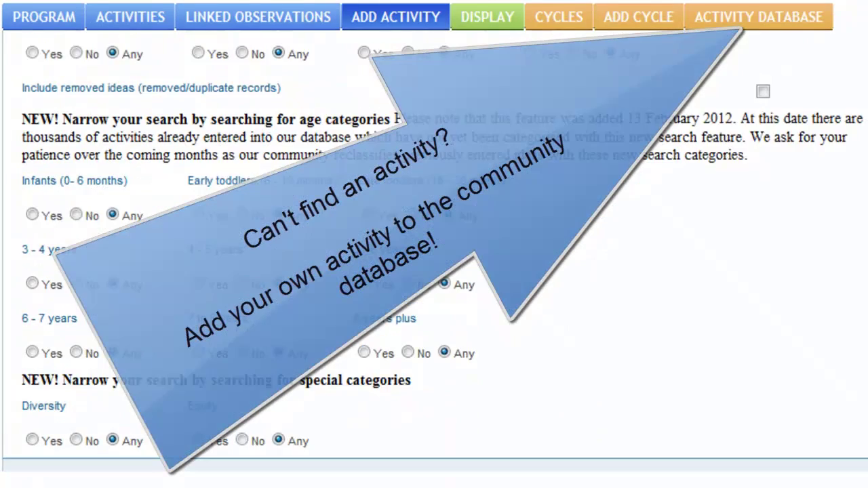
pyautogui.scroll(-2, 838, 336)
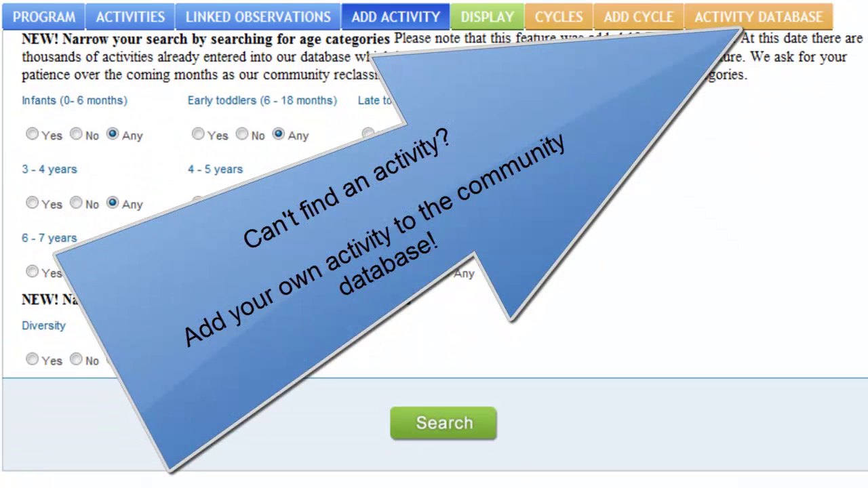
pyautogui.click(460, 424)
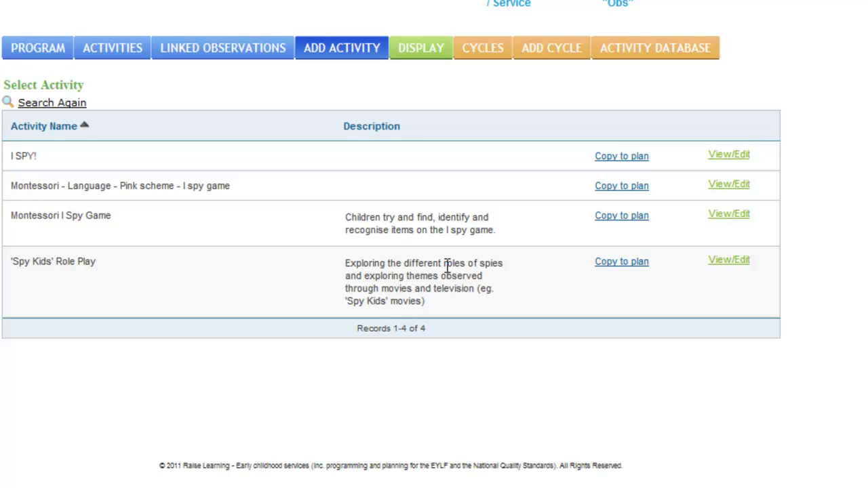
pyautogui.click(623, 264)
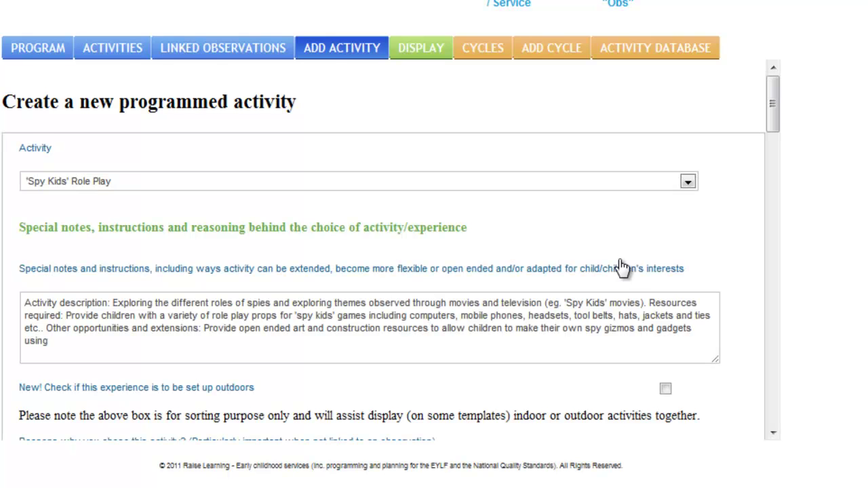
# Try deleting the "Other opportunities and extensions" text from the special notes, and undo the deletion
pyautogui.moveTo(771, 129)
pyautogui.mouseDown()
pyautogui.moveTo(772, 144)
pyautogui.moveTo(770, 137)
pyautogui.mouseUp()
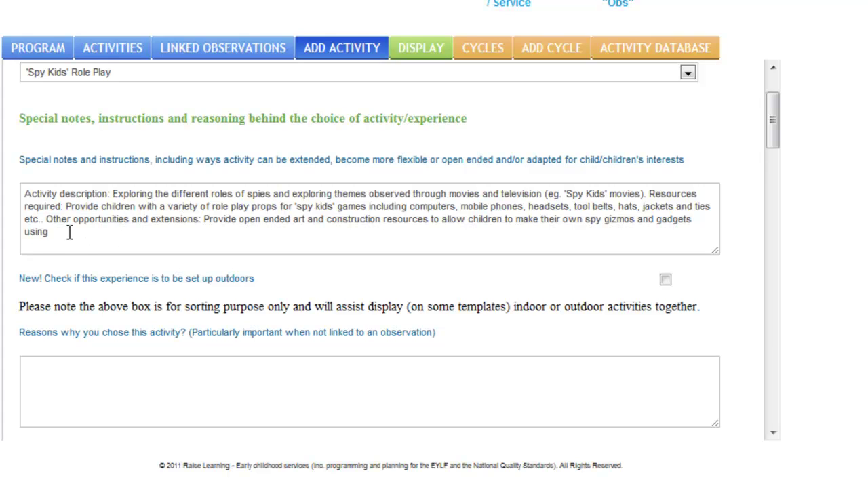
pyautogui.click(45, 217)
pyautogui.moveTo(45, 218); pyautogui.dragTo(70, 231)
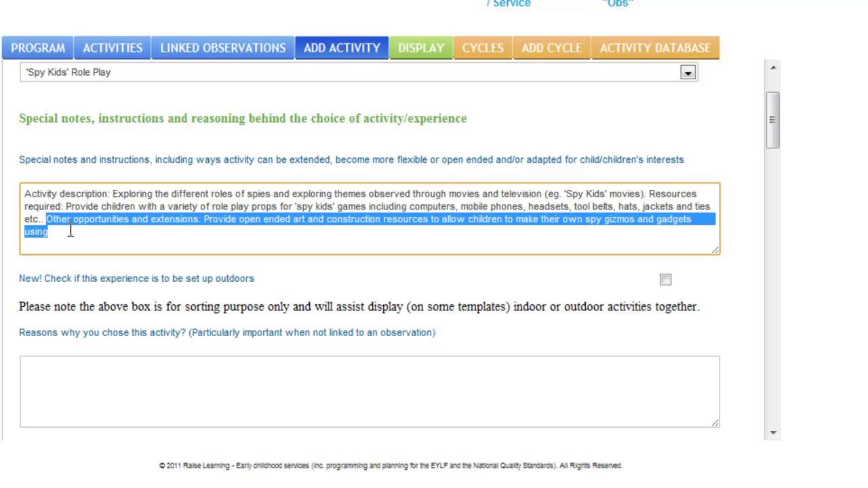
pyautogui.press('Delete')
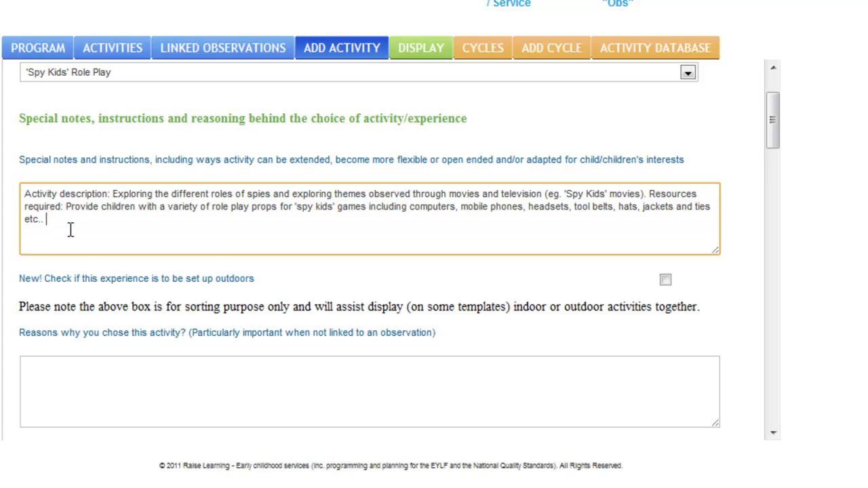
pyautogui.hotkey('ctrl', 'z')
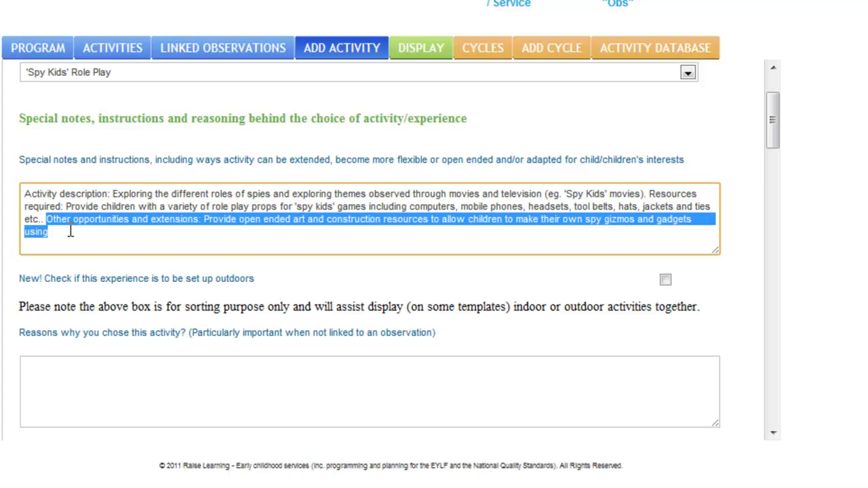
# Enter the reason: extending on a previous observation of the two named children - provide opportunities to do more open ended craft and further enjoyment of this role play experience
pyautogui.click(269, 397)
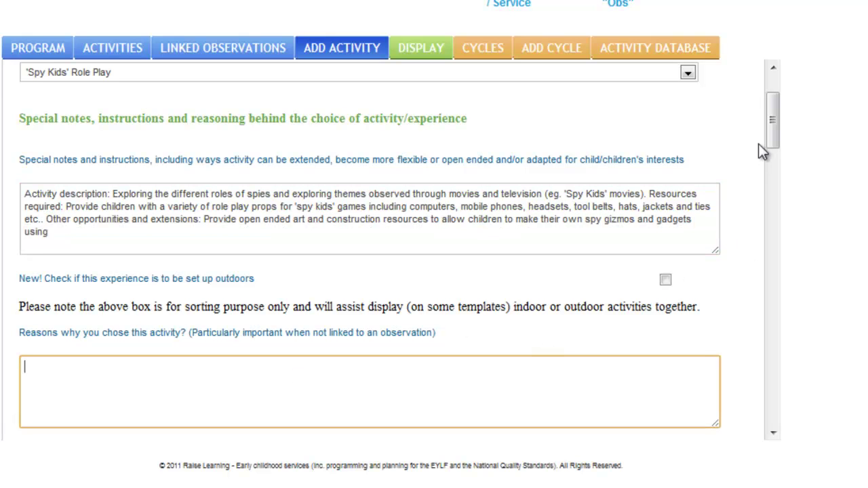
pyautogui.moveTo(770, 129); pyautogui.dragTo(772, 152)
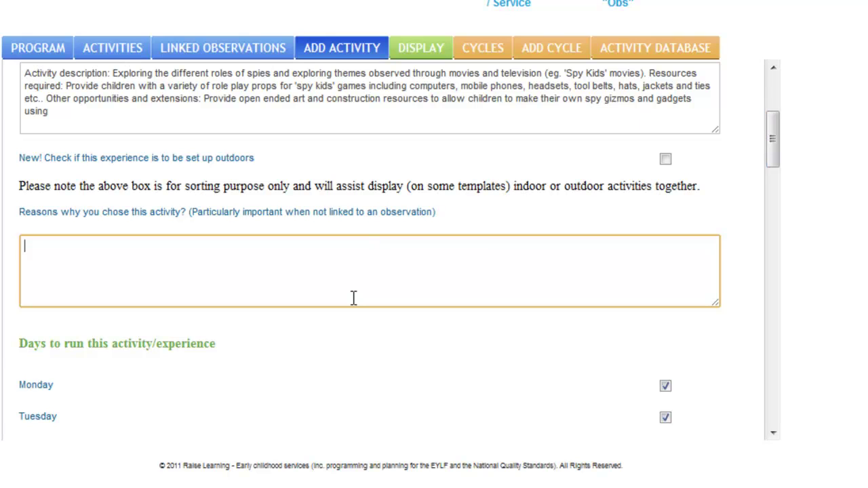
pyautogui.write('Extending on a pre')
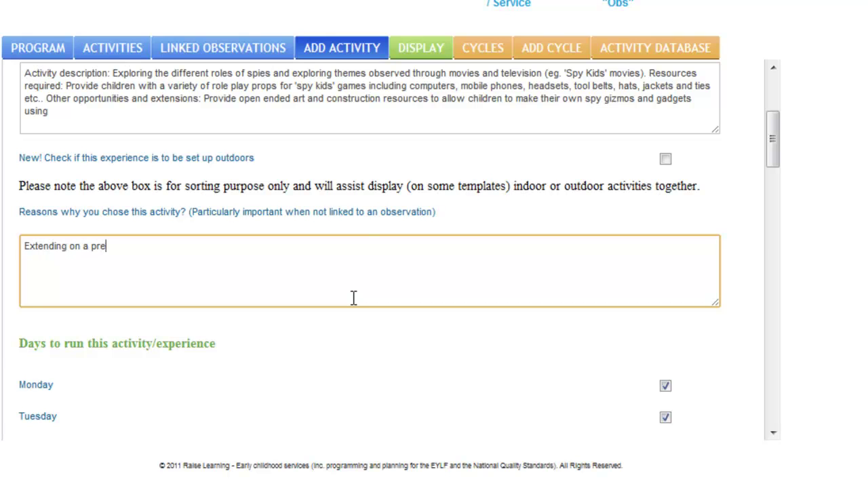
pyautogui.write('vious observation ')
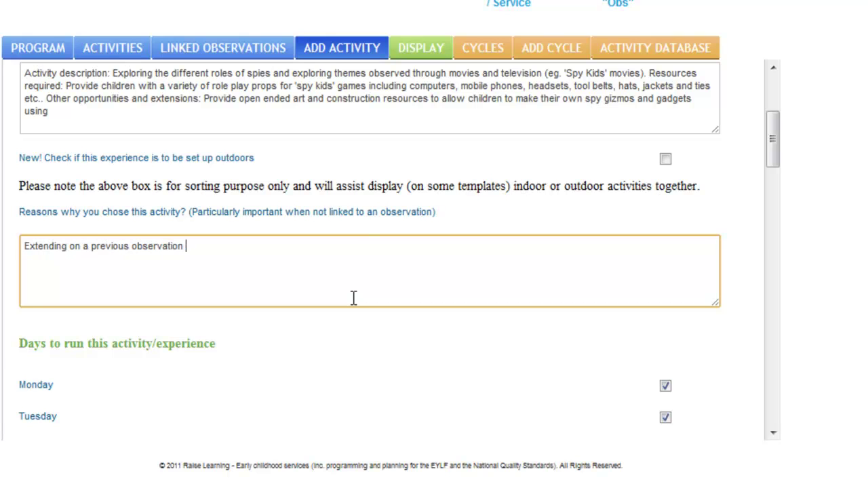
pyautogui.write('of Jairus and ry')
pyautogui.press('BackSpace')
pyautogui.press('BackSpace')
pyautogui.write('Ryder')
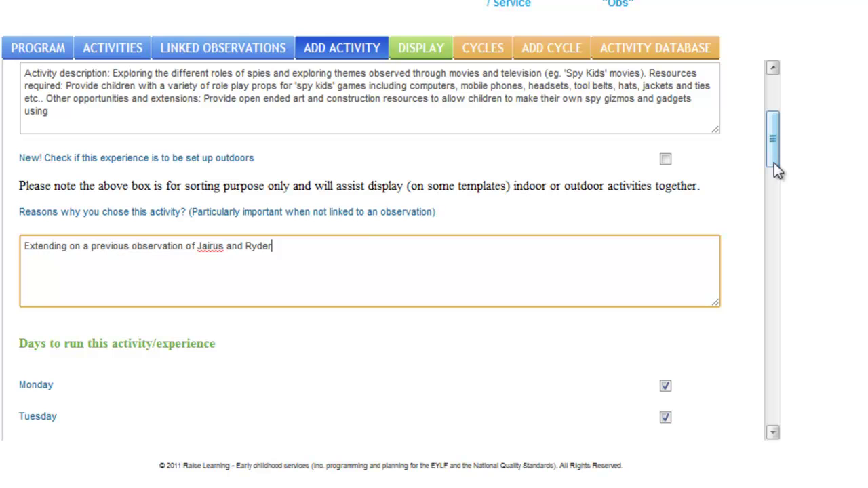
pyautogui.write(' - provide opportunities to ')
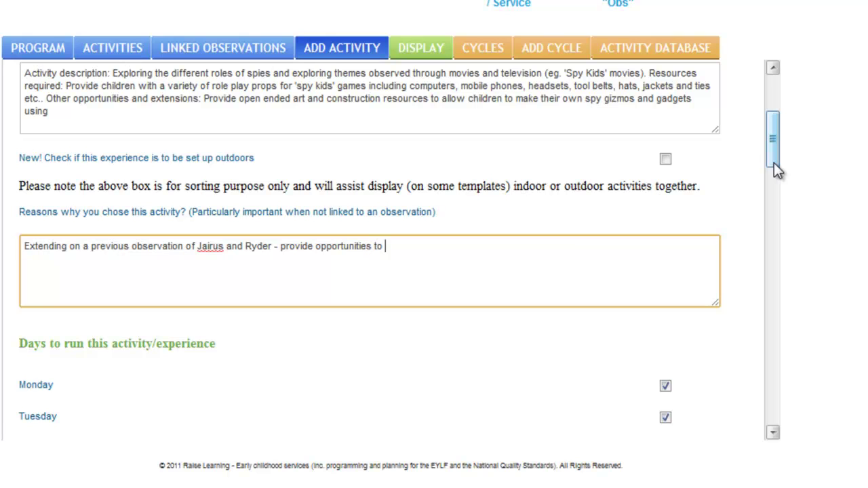
pyautogui.write('do more open ended ')
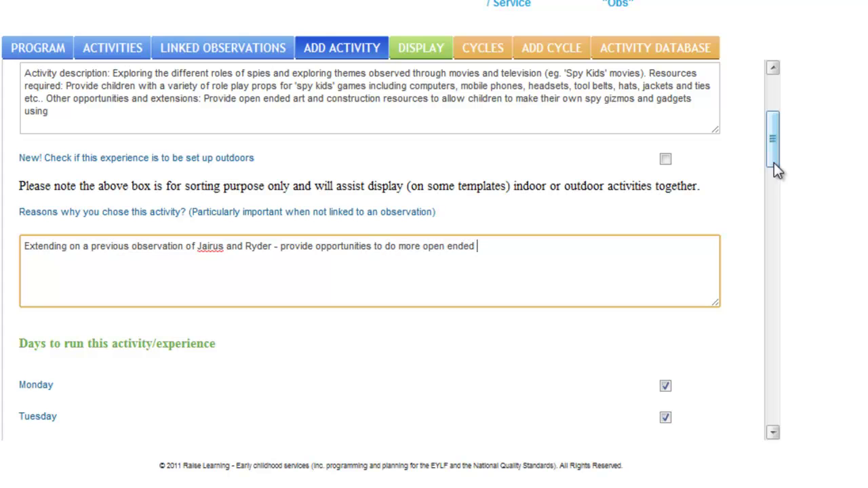
pyautogui.write('craft and further enjoyment of t')
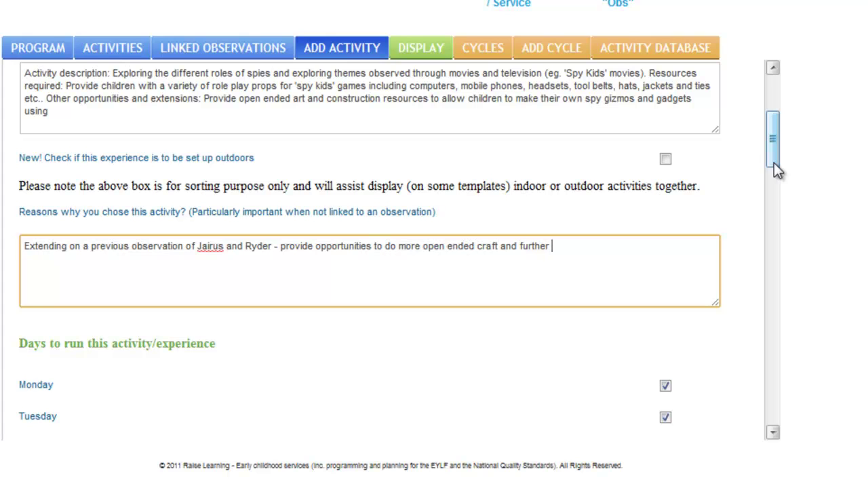
pyautogui.write('his role play experience')
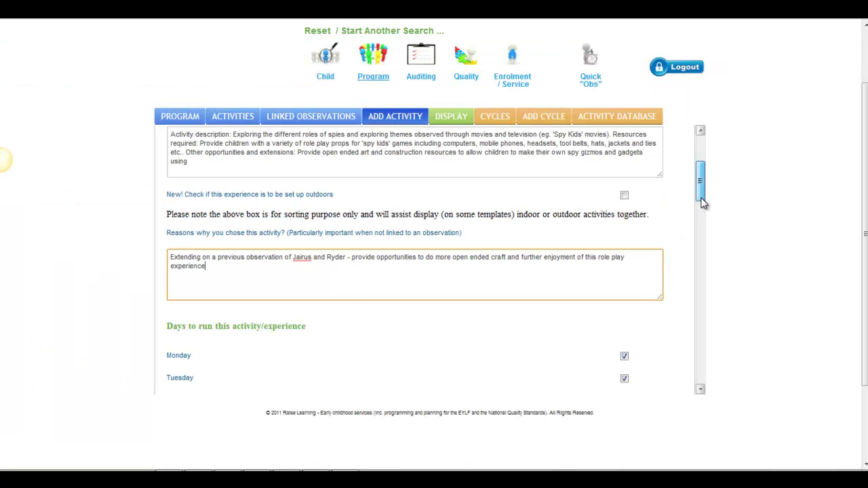
# Set the primary EYLF outcome to Outcome 4: confident and involved learners, and the secondary to Outcome 5: effective communicators
pyautogui.moveTo(703, 203); pyautogui.dragTo(705, 247)
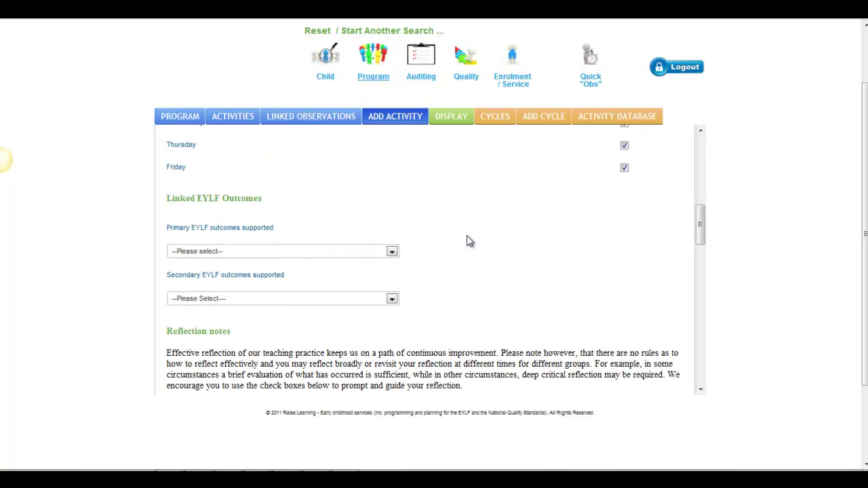
pyautogui.click(392, 252)
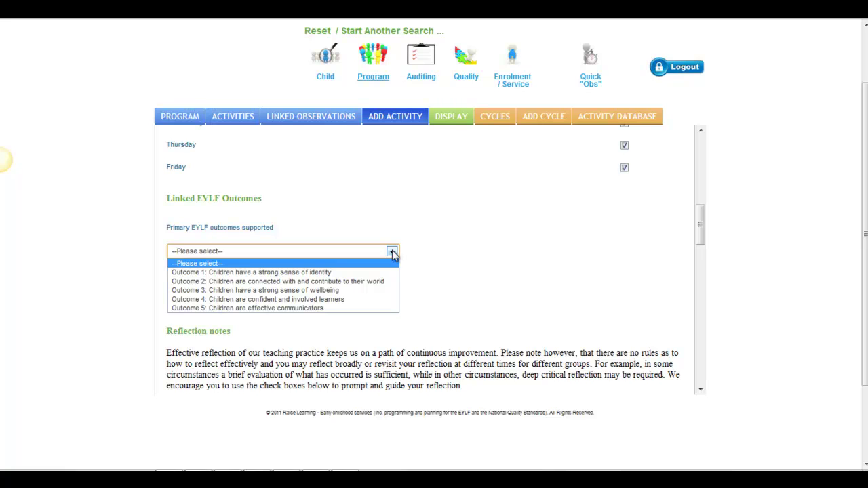
pyautogui.click(368, 300)
pyautogui.click(370, 298)
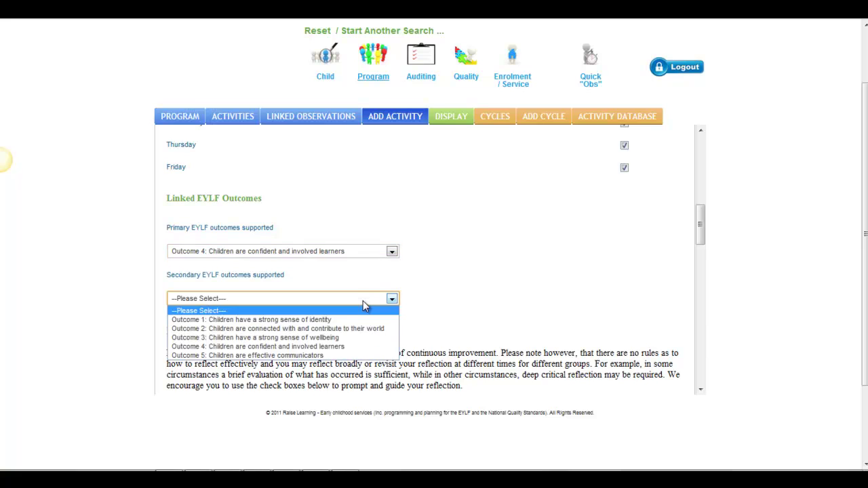
pyautogui.click(324, 357)
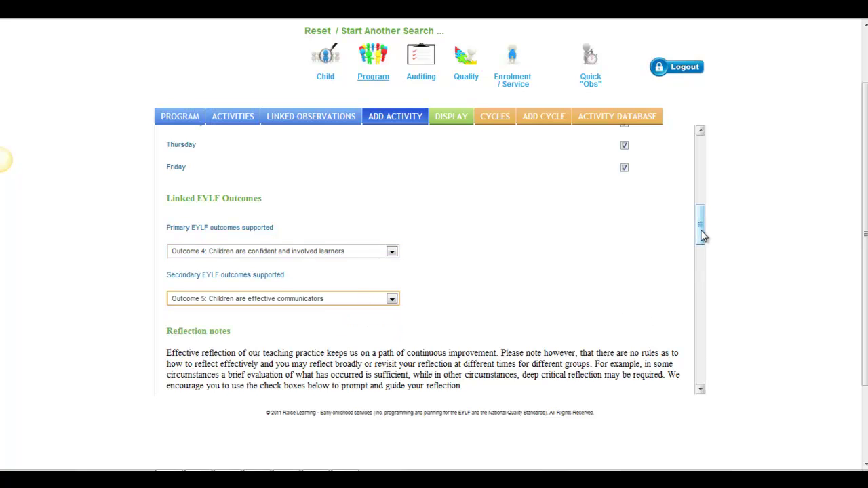
# Begin the post activity reflection: most of the children enjoyed this activity immensely, and two named children engaged again, creating another set of walkie talkies
pyautogui.moveTo(703, 235); pyautogui.dragTo(707, 373)
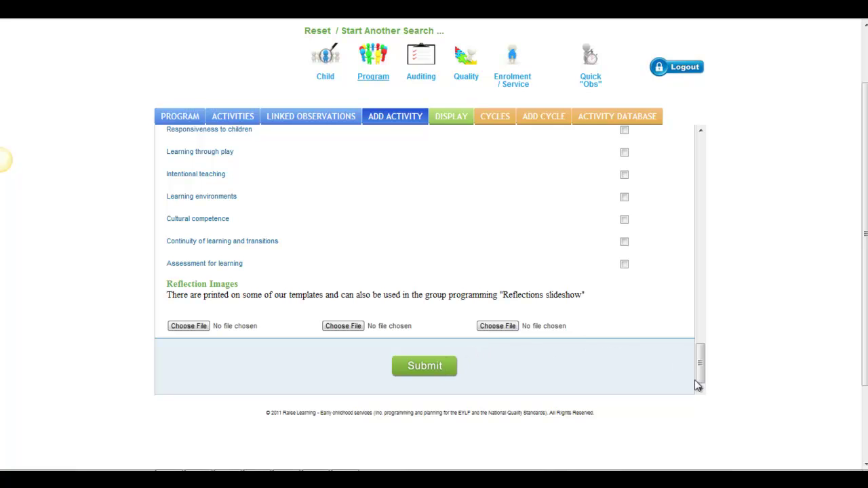
pyautogui.moveTo(700, 377); pyautogui.dragTo(701, 268)
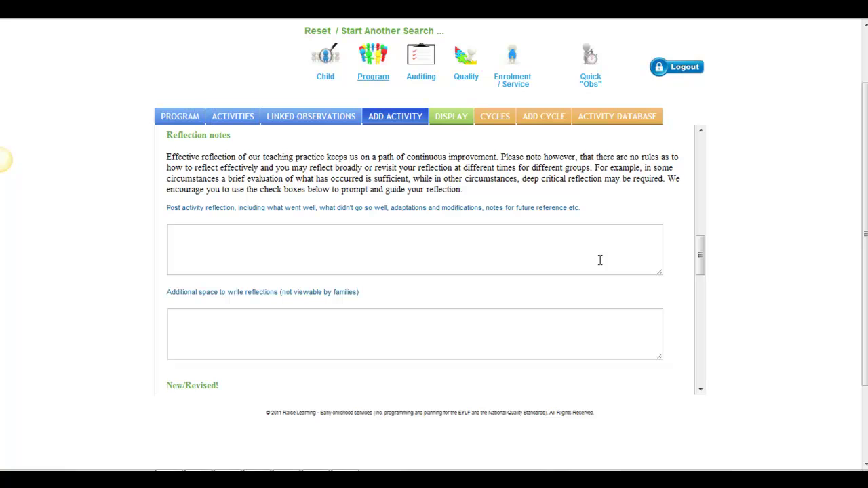
pyautogui.click(526, 253)
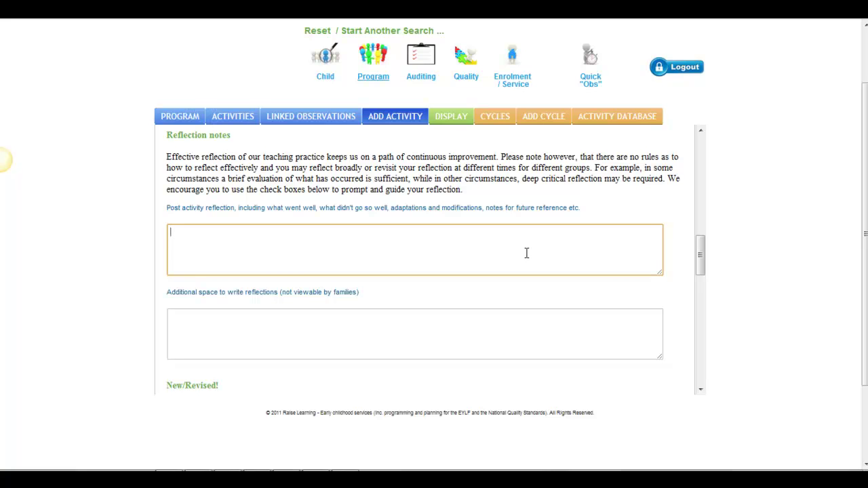
pyautogui.write('Most of the children enjoyed this activity immensel')
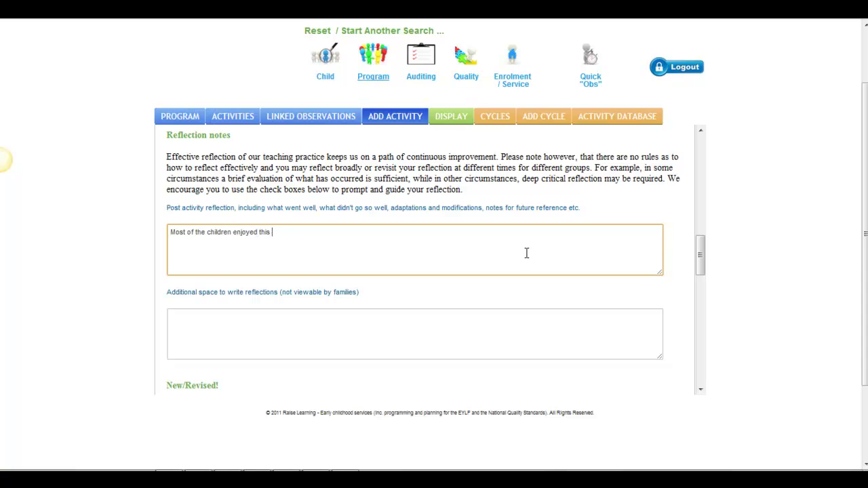
pyautogui.write('y.  Jairu')
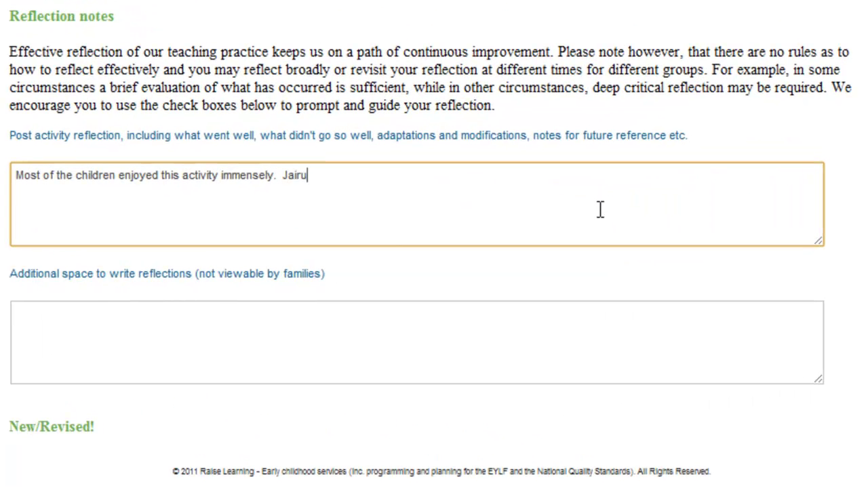
pyautogui.write('s and Ryder particularly engage')
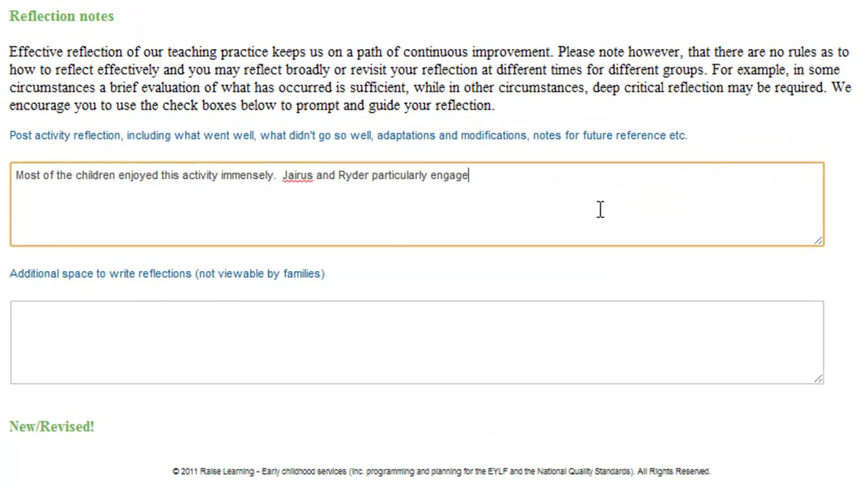
pyautogui.write('d in this activity again, creating another set of ')
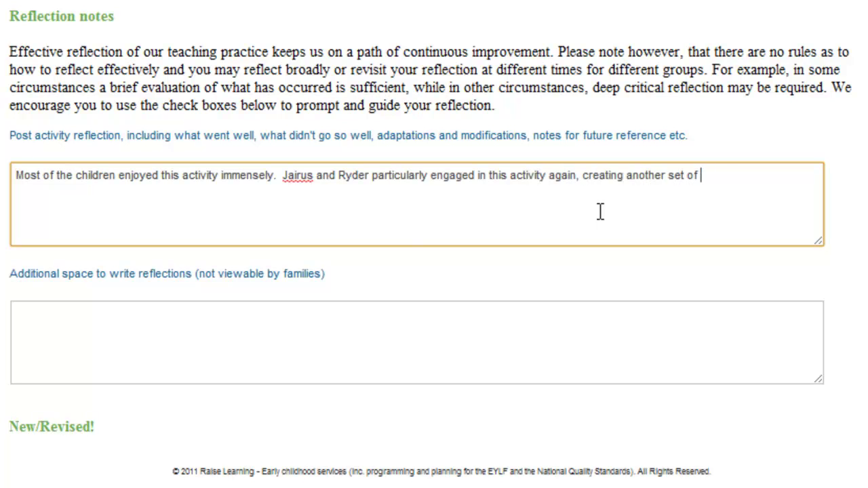
pyautogui.write('walkie talkies and building ano')
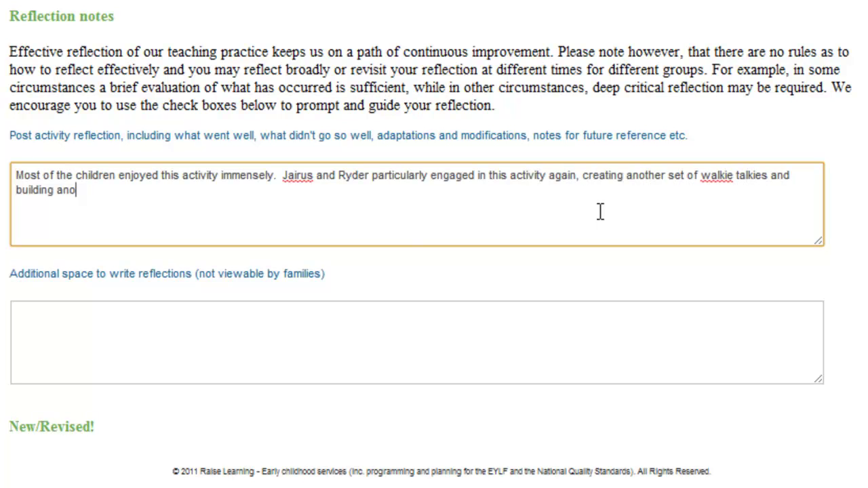
pyautogui.write("ther 'Spy Kids' comma")
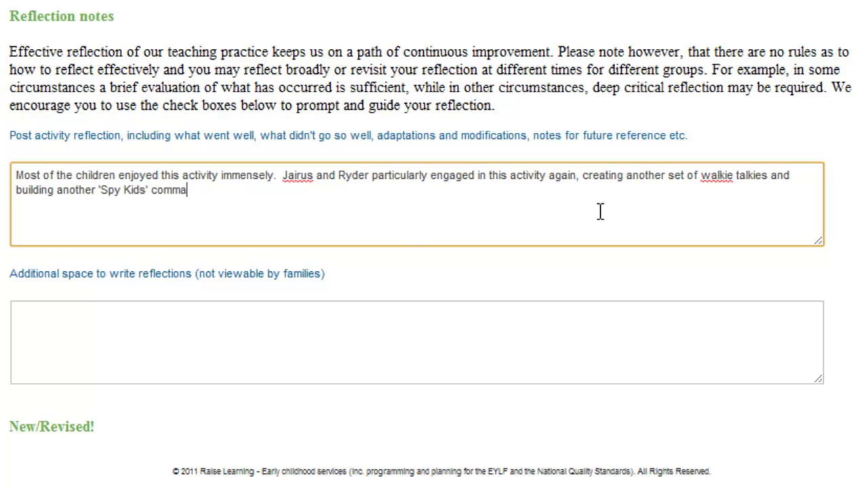
# Continue the reflection with the 'Spy Kids' command centre cubby and other children joining the role play, two setting up a spy kids computer centre inside
pyautogui.write('nd centre cubby.  Some of the other chidl')
pyautogui.press('BackSpace')
pyautogui.press('BackSpace')
pyautogui.write('ldren participated in their role play')
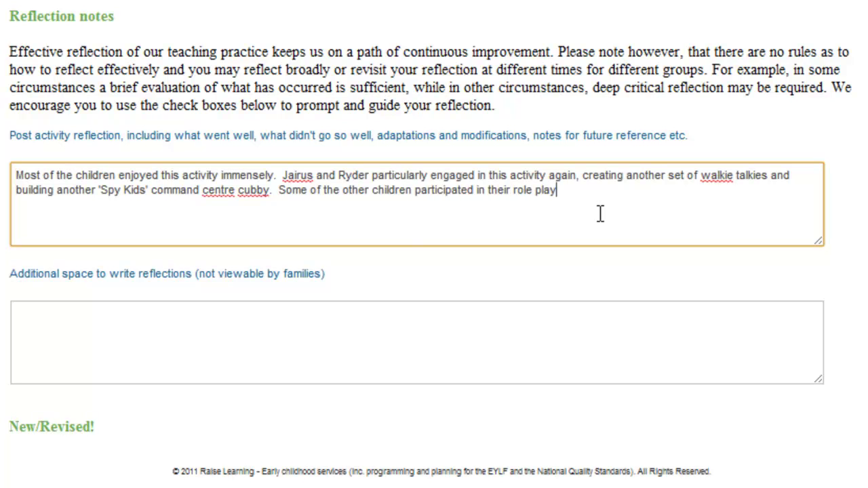
pyautogui.write(' with Scarlet and Matilda')
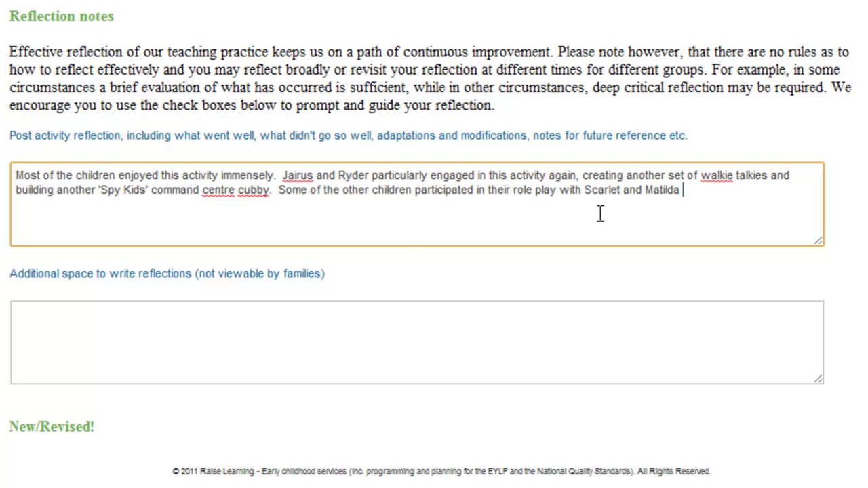
pyautogui.write(' setting up a spy kids comp')
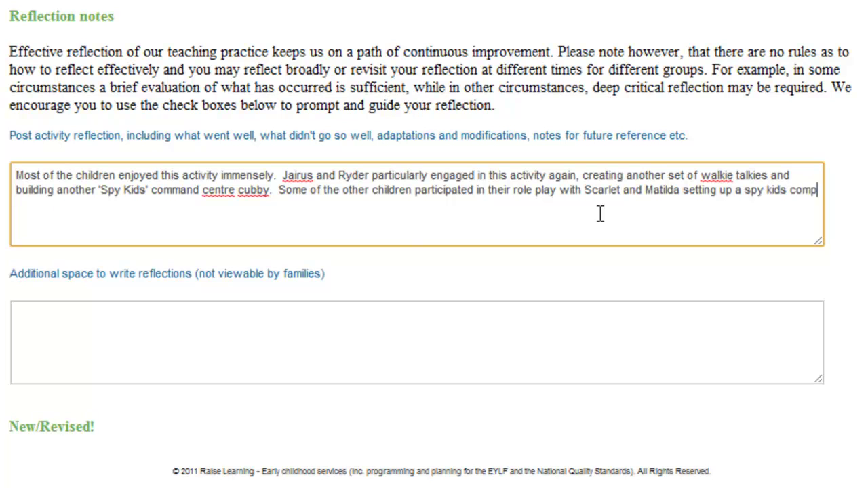
pyautogui.write('uter centre inside the cubby house')
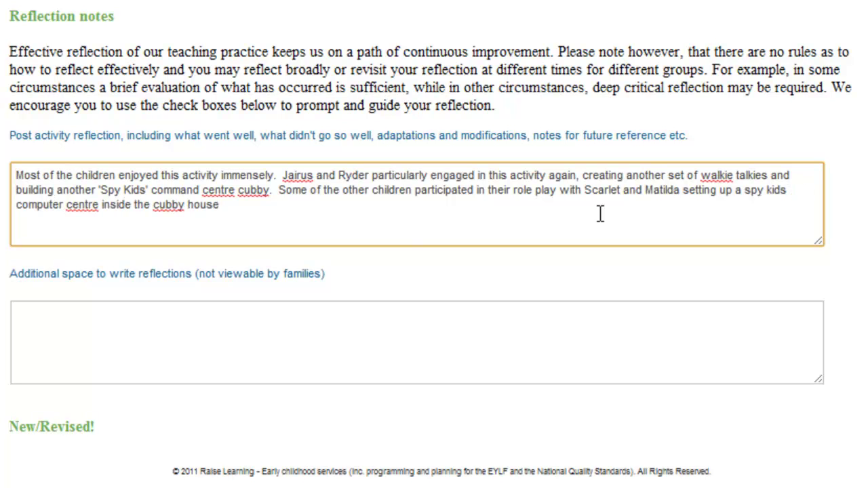
# Add that instead of using the telephones that we had provided, they built headsets out of masking tape, string and cardboard, correcting the spelling of "telephones"
pyautogui.write('.  Instead of using the telphones that')
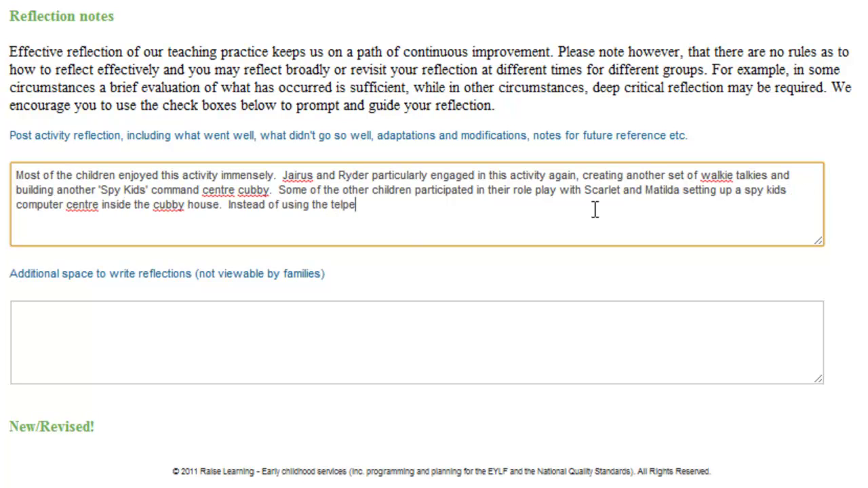
pyautogui.rightClick(346, 202)
pyautogui.click(400, 0)
pyautogui.click(433, 202)
pyautogui.write('we had provided, they')
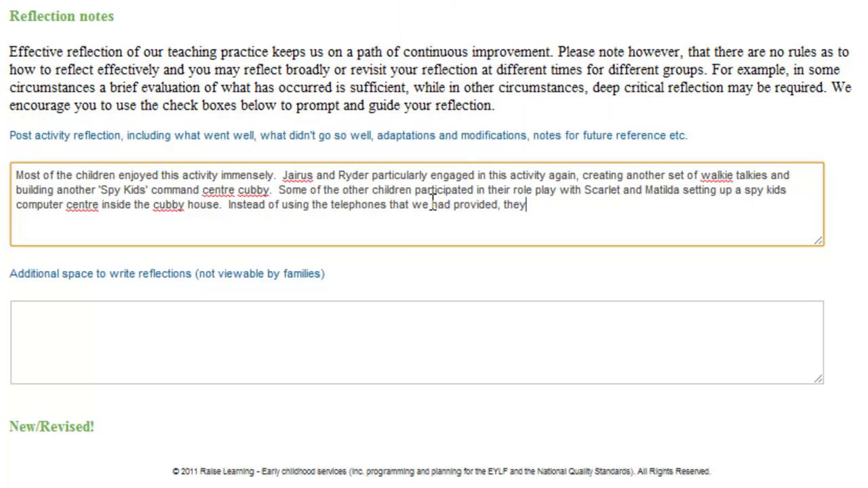
pyautogui.write(' built headsets out of masking t')
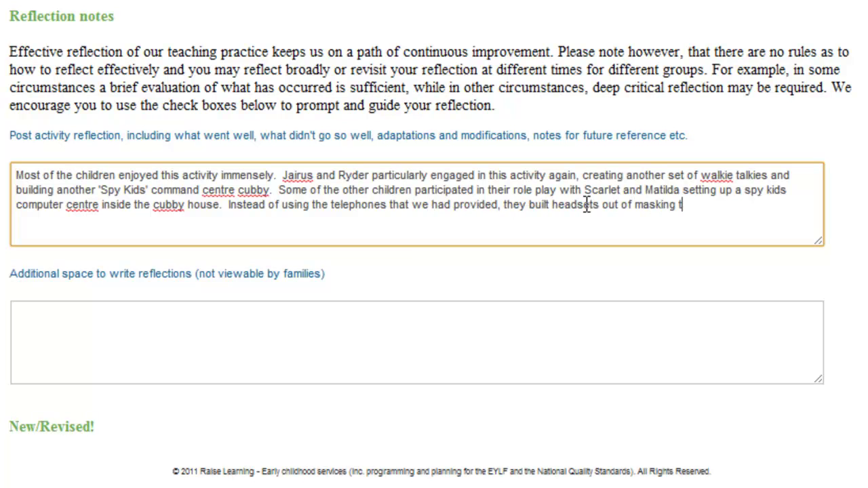
pyautogui.write('ape, string and cardboard. ')
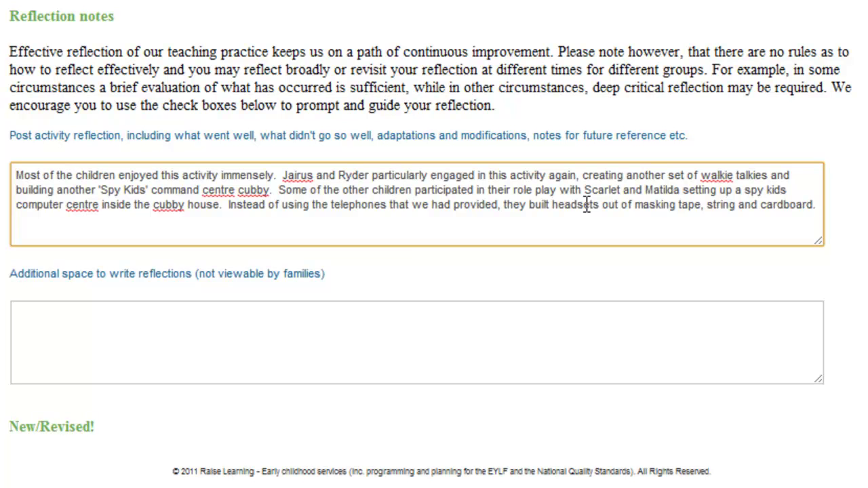
# Add that one named child pretended to talk through instructions outside the cubby house while two others stayed inside pretending to type messages into the laptops
pyautogui.write('Jairus pretended to talk through instructions outside of')
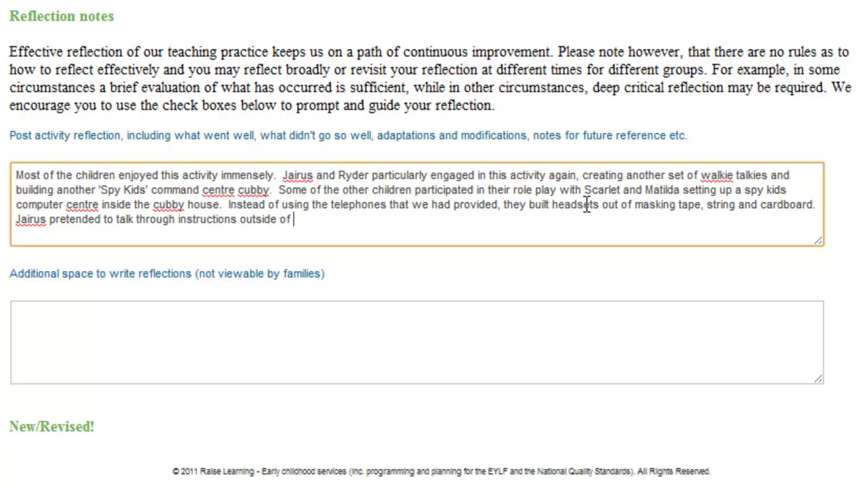
pyautogui.write(' the cubby house while Matilda and Scarlett ')
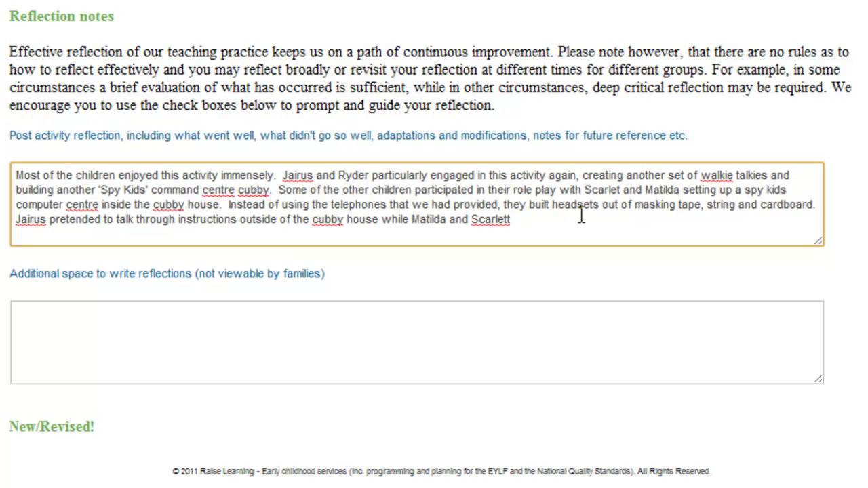
pyautogui.write('stayed inside pretending to')
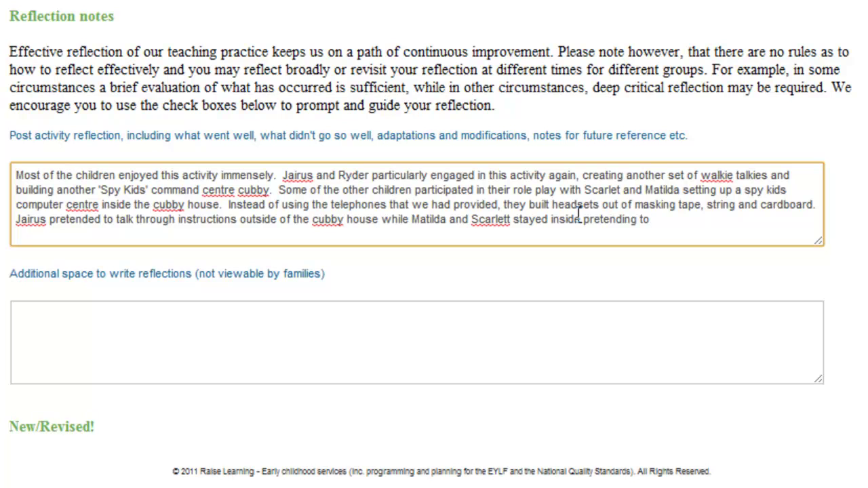
pyautogui.write(' type messages into the pret')
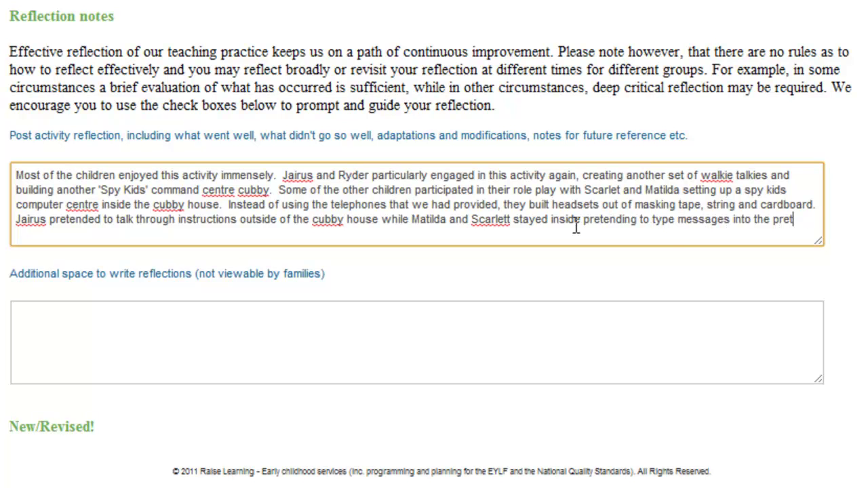
# Add that one named child enjoyed bringing 'treasures' from around the room as his secret finds, and another suggested they create a secret treasure map
pyautogui.write("end laptops. Ryder enjoyed bringing 'treasures' he ")
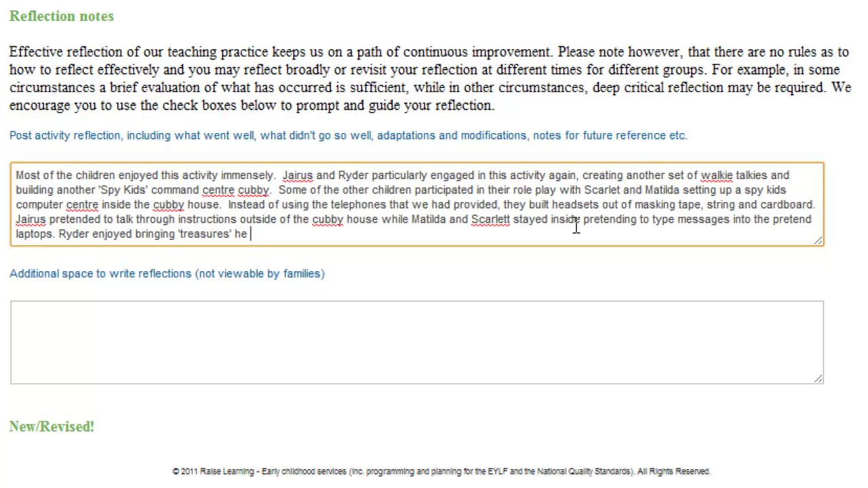
pyautogui.write('found from around the r')
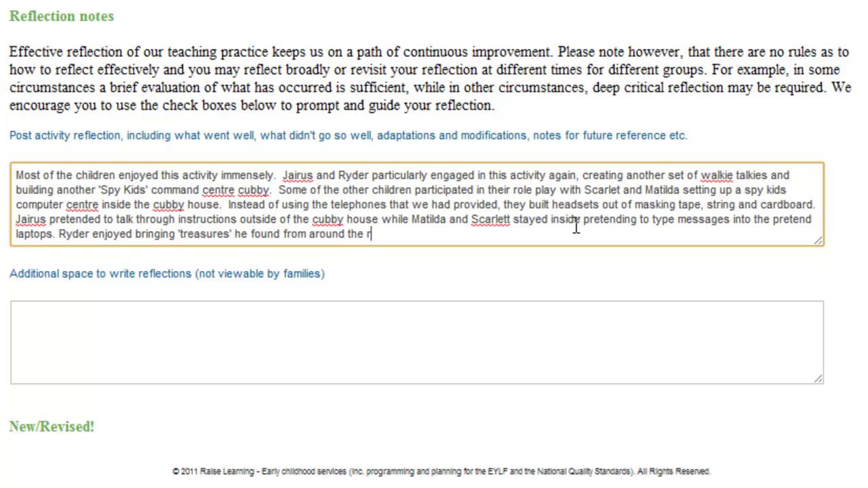
pyautogui.write('oom, which he said were his secr')
pyautogui.press('BackSpace')
pyautogui.press('BackSpace')
pyautogui.press('BackSpace')
pyautogui.write('his secret finds.  Jairus told ')
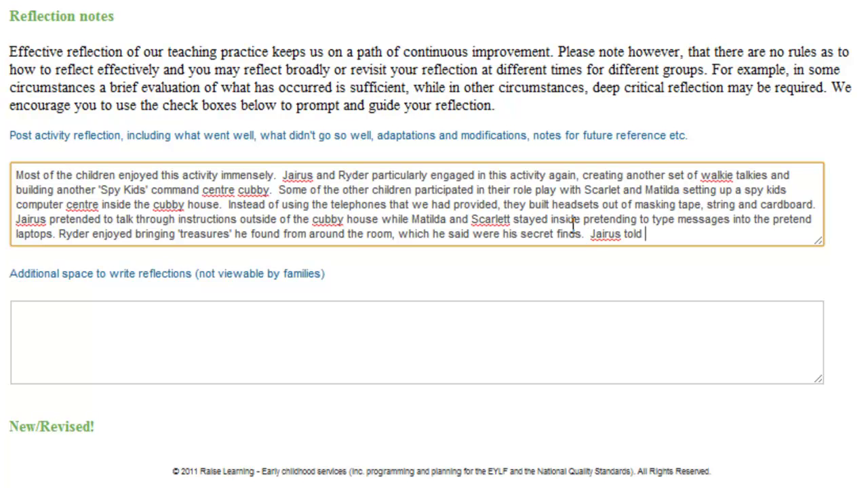
pyautogui.write('Ryder that they should create a se')
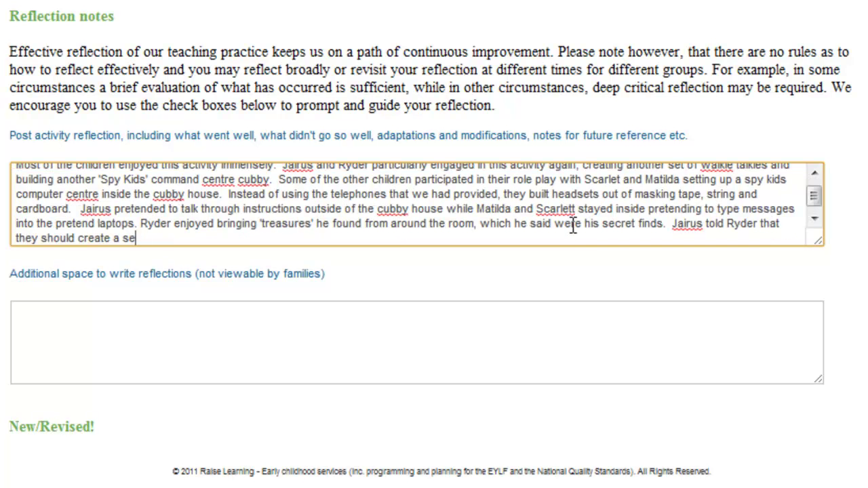
pyautogui.write('cret treasure map')
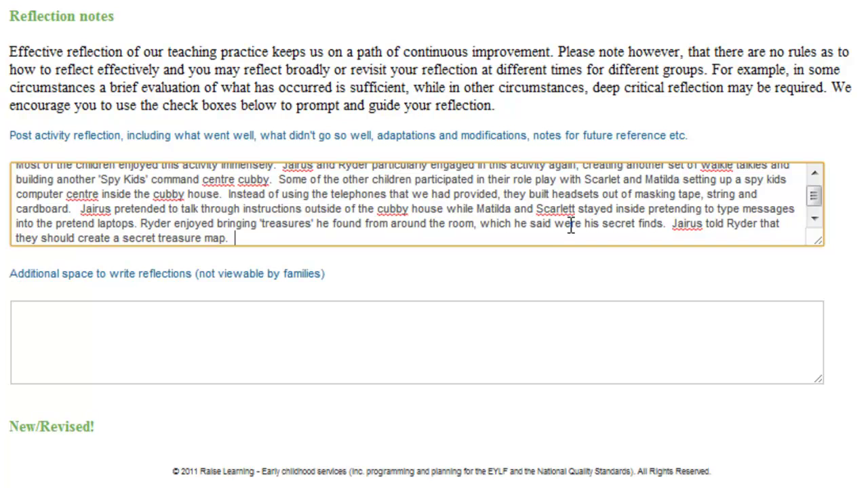
pyautogui.write('.')
# Add a second paragraph: resources and activity used for a large part of the week, games revisited again and again, definitely extend into the next program
pyautogui.press('Return')
pyautogui.press('Return')
pyautogui.write('The reso')
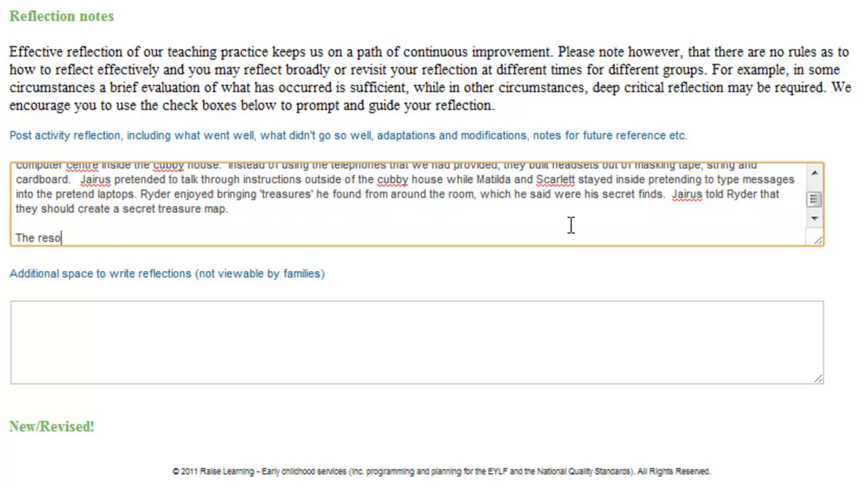
pyautogui.write('urces and activity was used by ')
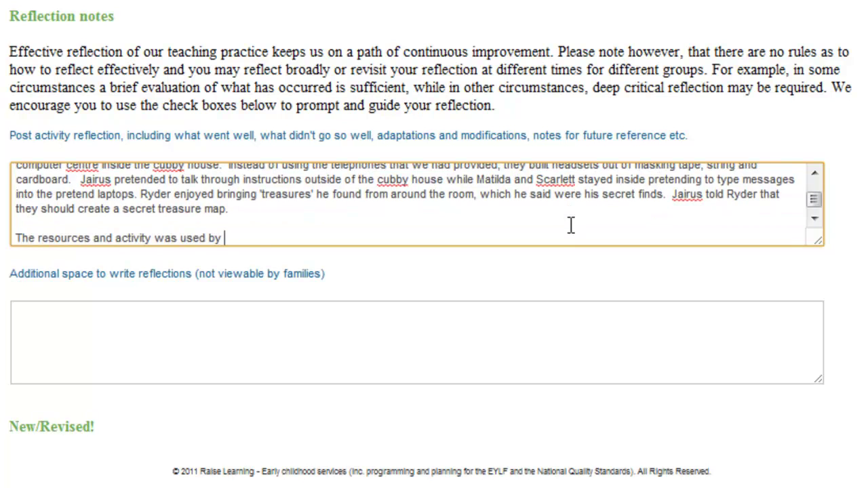
pyautogui.write('the children for a large part of the week')
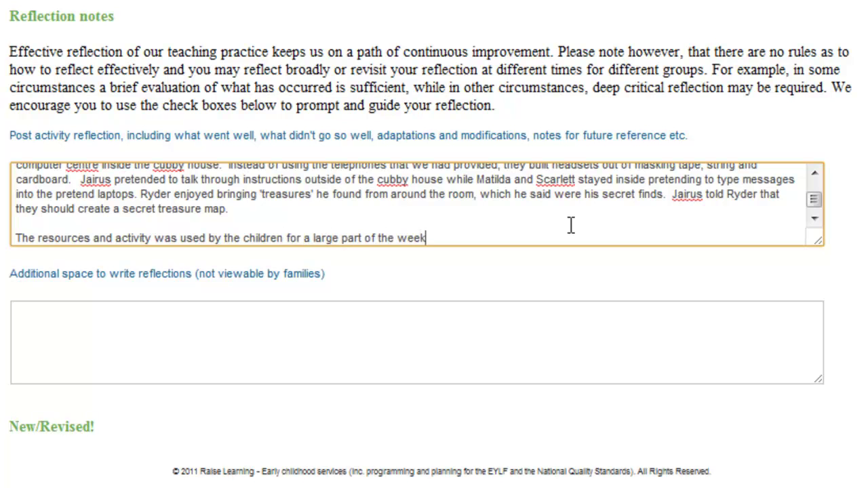
pyautogui.write(' and the children enjoyed revisiting their g')
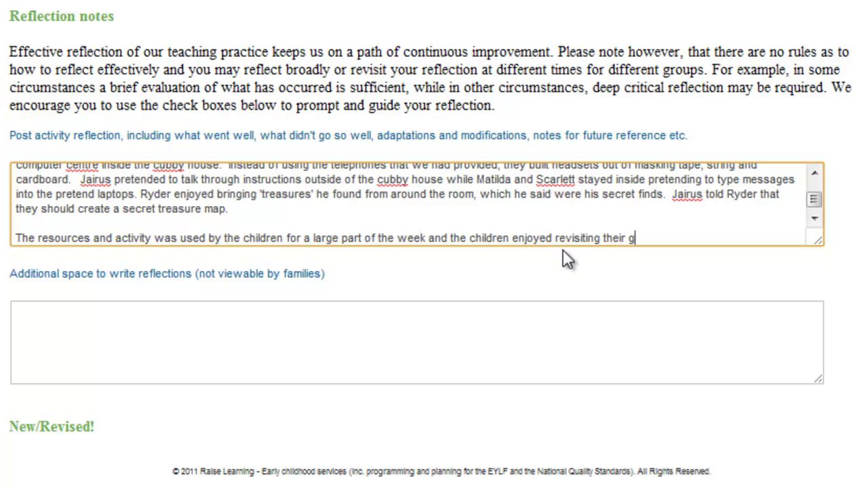
pyautogui.write('ames again and again')
pyautogui.write('.  This is an activity that we will definitely ')
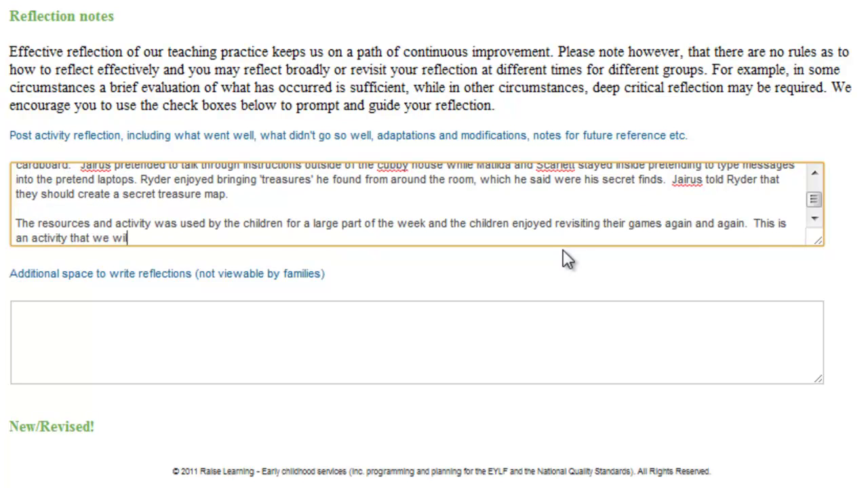
pyautogui.write('extend into the next program.')
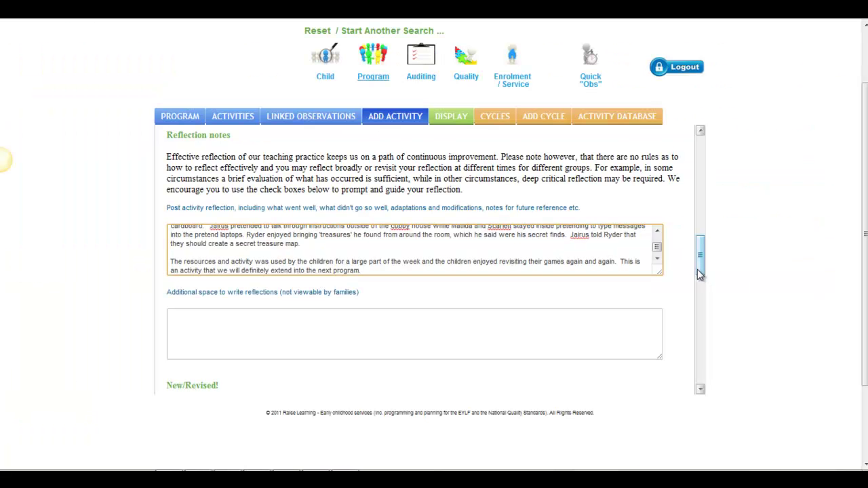
# Write in the additional reflections that the boys asked at one stage if they were allowed to make guns, something already discussed with the children before
pyautogui.click(499, 344)
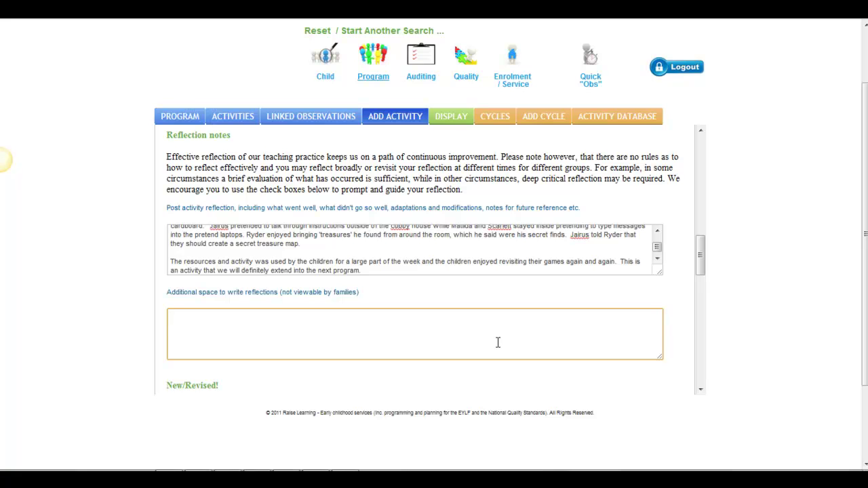
pyautogui.click(498, 343)
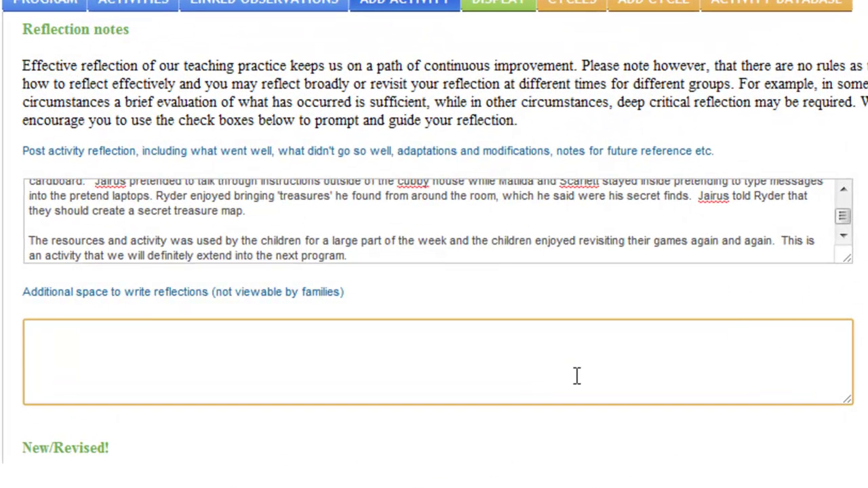
pyautogui.write('The boys asked at one st')
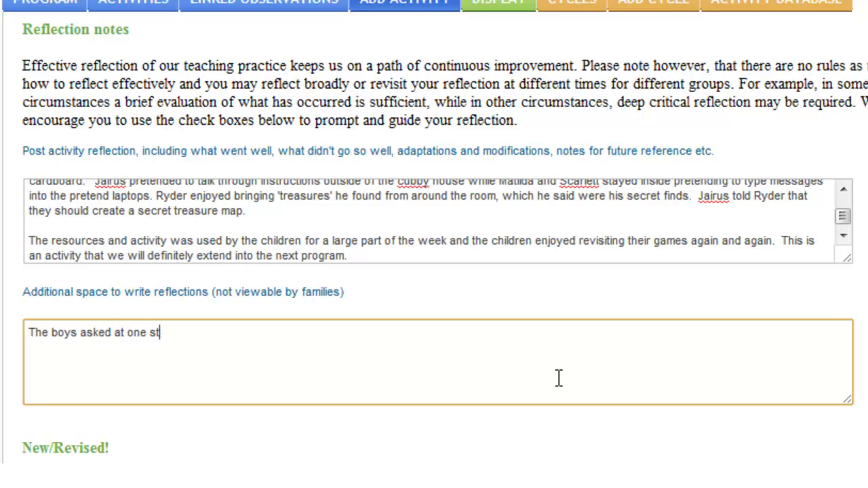
pyautogui.write('age if they were allowed to ')
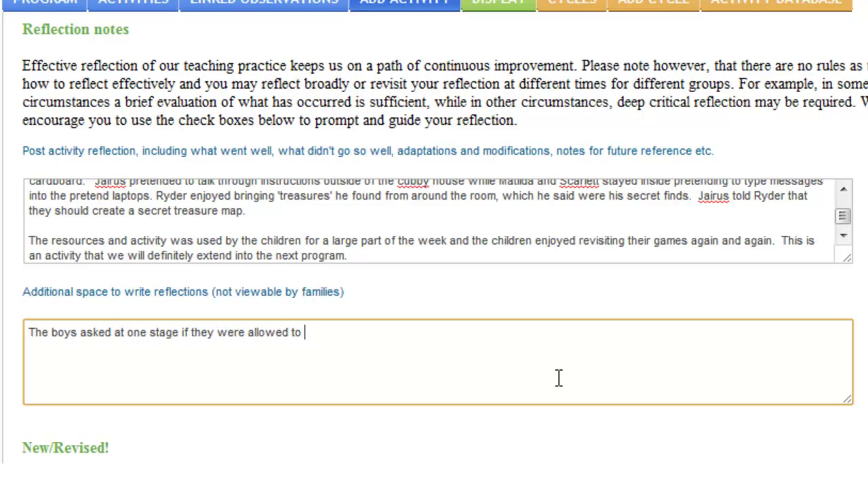
pyautogui.write('make guns.  It was interesting as this is something that the c')
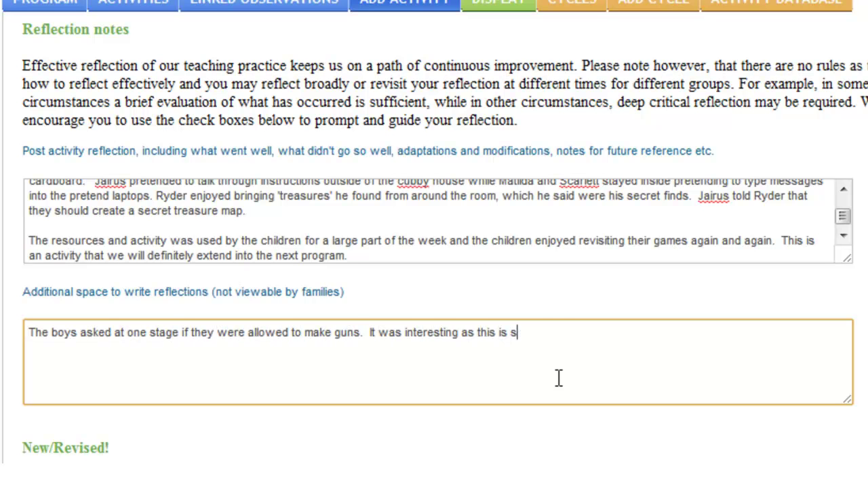
pyautogui.press('BackSpace')
pyautogui.press('BackSpace')
pyautogui.press('BackSpace')
pyautogui.press('BackSpace')
pyautogui.press('BackSpace')
pyautogui.write('we have already disc')
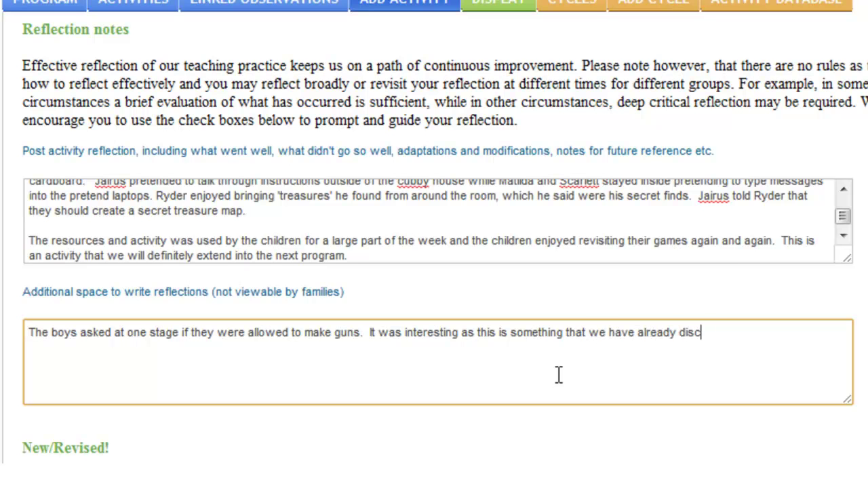
pyautogui.write('ussed with the children before')
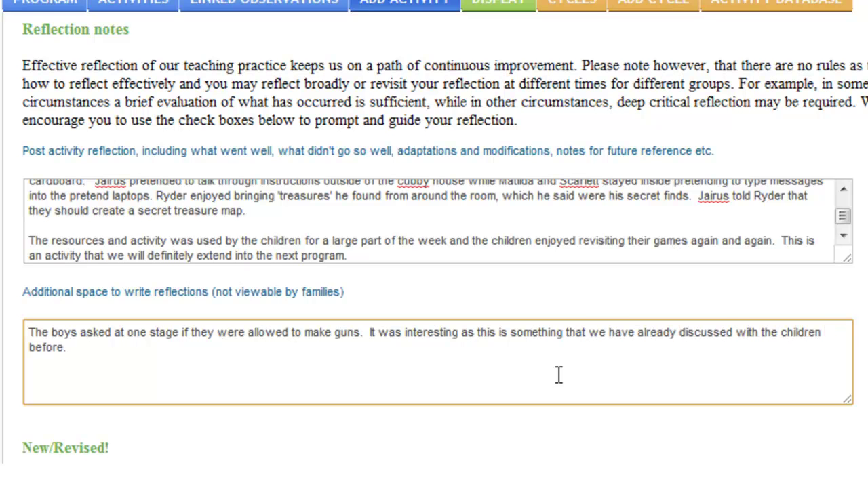
# Add that explaining to the boys that not all spys use guns and making comparisons to the movie seemed to help
pyautogui.write('.  Explaining the')
pyautogui.press('BackSpace')
pyautogui.press('BackSpace')
pyautogui.write('o th')
pyautogui.press('BackSpace')
pyautogui.press('BackSpace')
pyautogui.write('the boys that not all spys use gu')
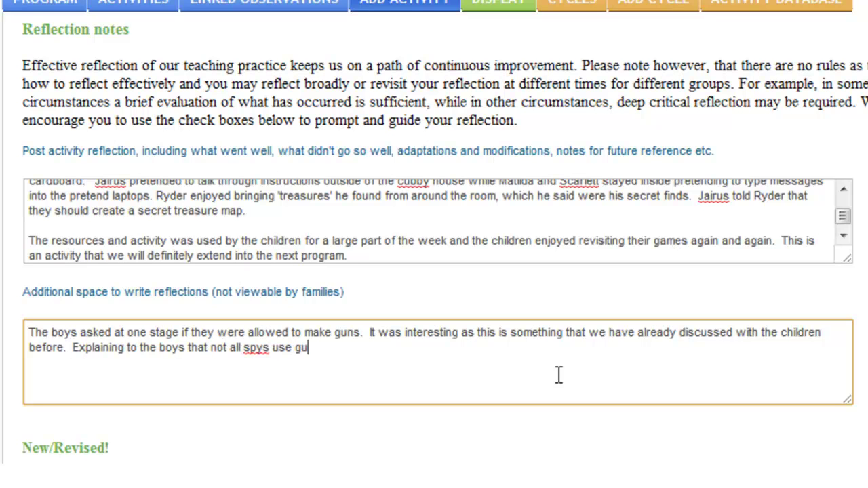
pyautogui.write('ns and making comparisons to ')
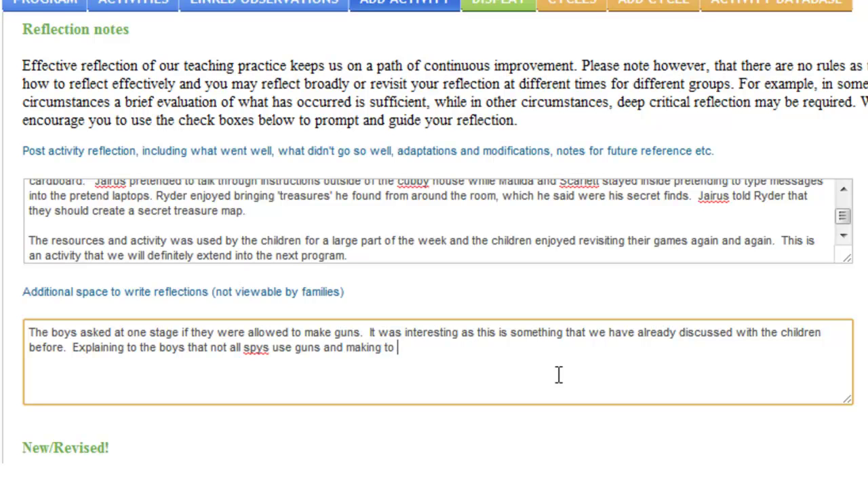
pyautogui.write('the movie seemed to help')
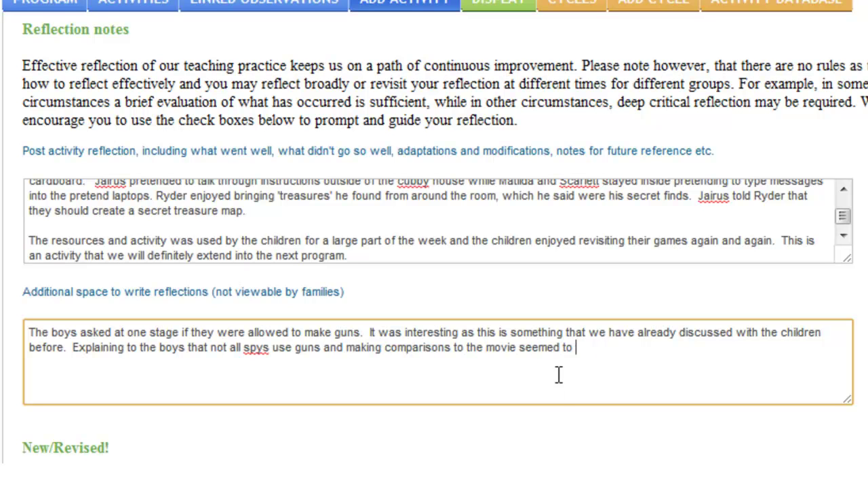
# Add that I discussed this with my fellow collegue and we agreed further assistance on managing superhero 'weapon' play issues needs to be reviewed
pyautogui.write('.  I discussed this with my feel')
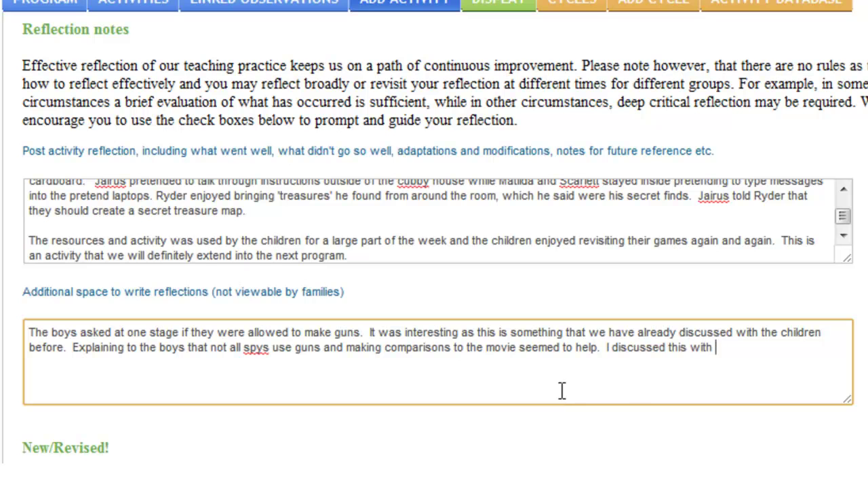
pyautogui.press('BackSpace')
pyautogui.press('BackSpace')
pyautogui.write('llow collegue and we ')
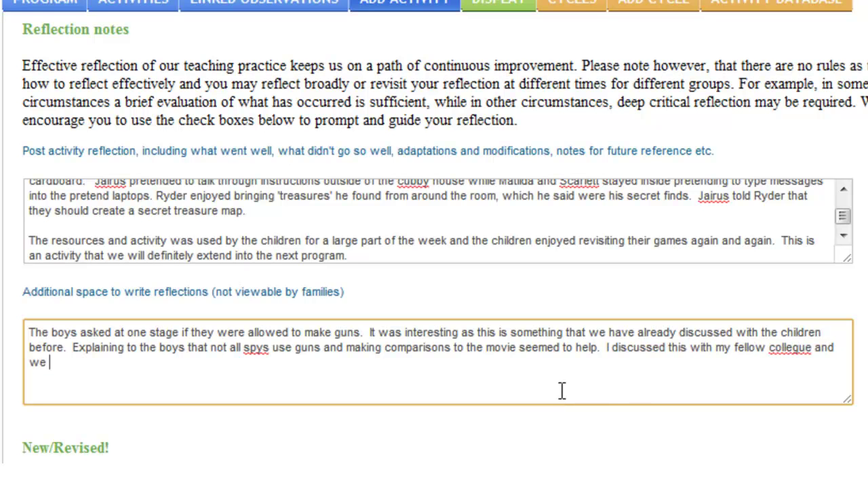
pyautogui.write('agreed that furth')
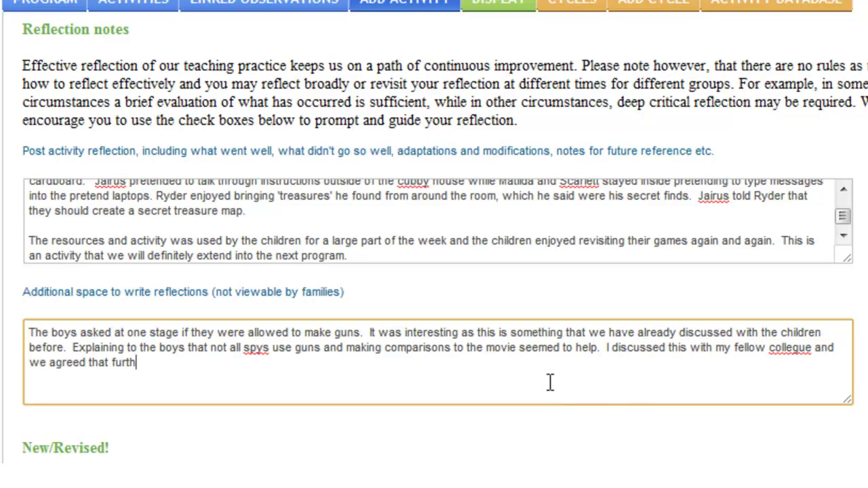
pyautogui.write('er assistance on ')
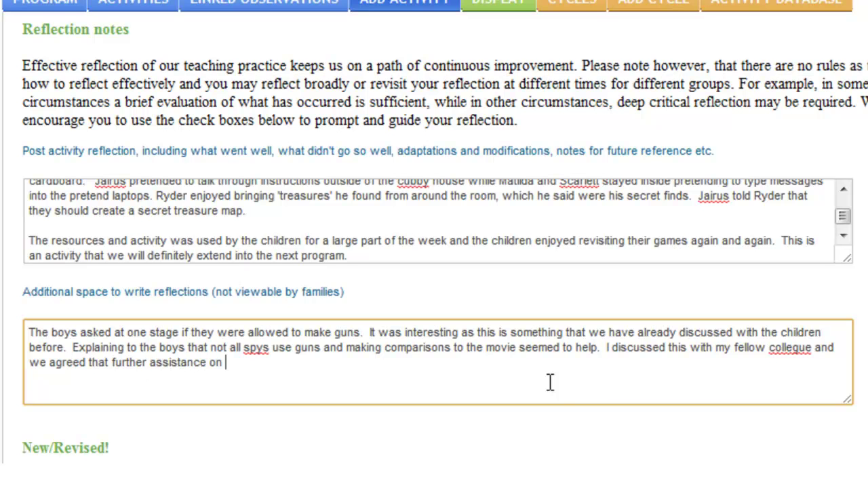
pyautogui.write("how to manage superhero 'we")
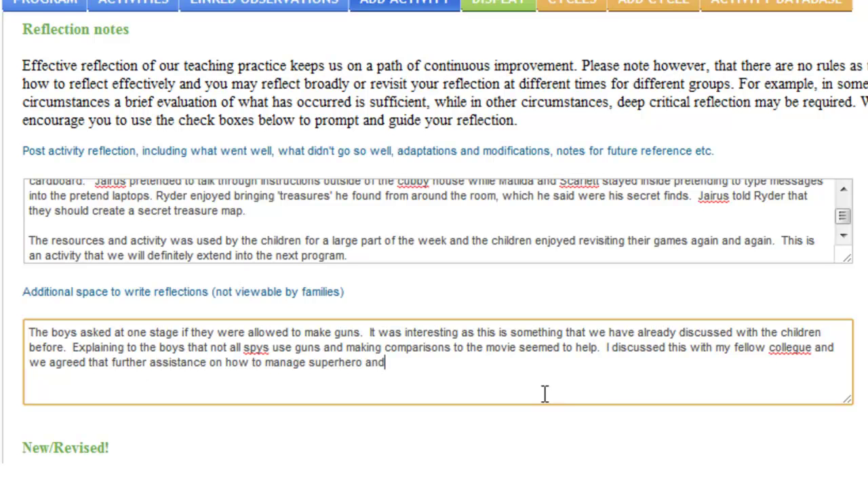
pyautogui.write("apon' play ")
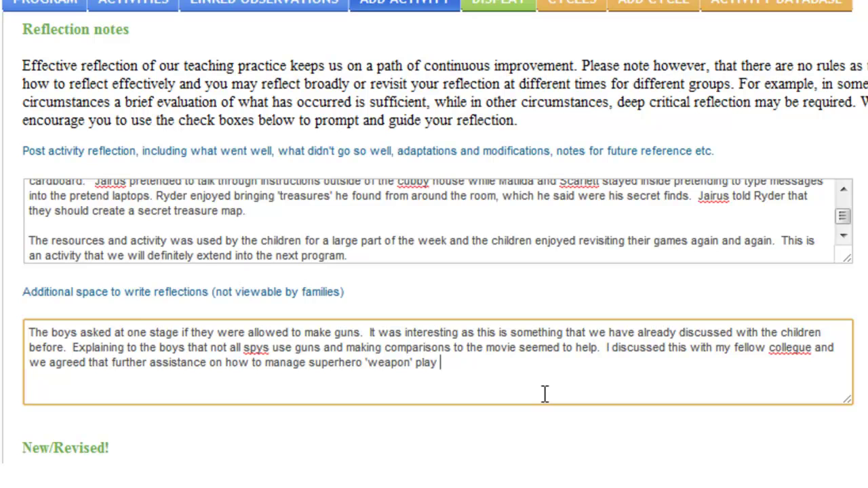
pyautogui.write('issues needs to be reviewed as many of the children')
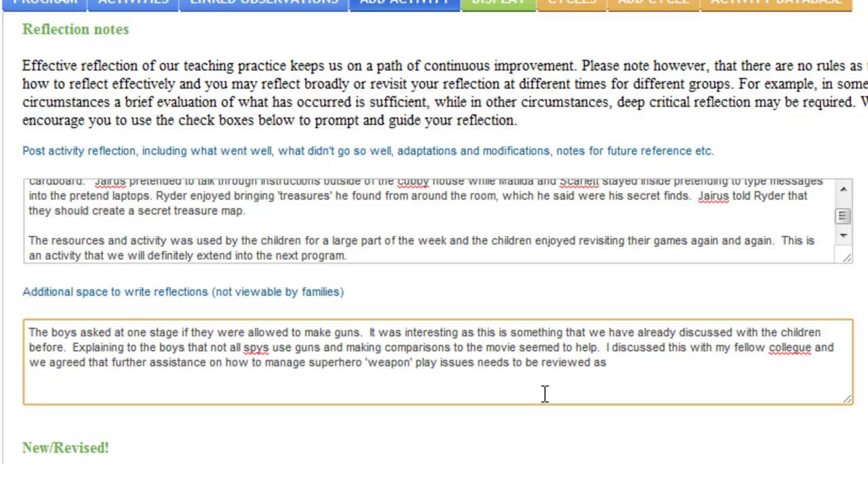
# Correct the spellings to "colleague" and "spies", and finish that many children enjoy this role play at home, but it is not in line with our service's philosophy
pyautogui.rightClick(790, 348)
pyautogui.click(821, 2)
pyautogui.click(731, 363)
pyautogui.write('enjoy this role play at home, but this is not ')
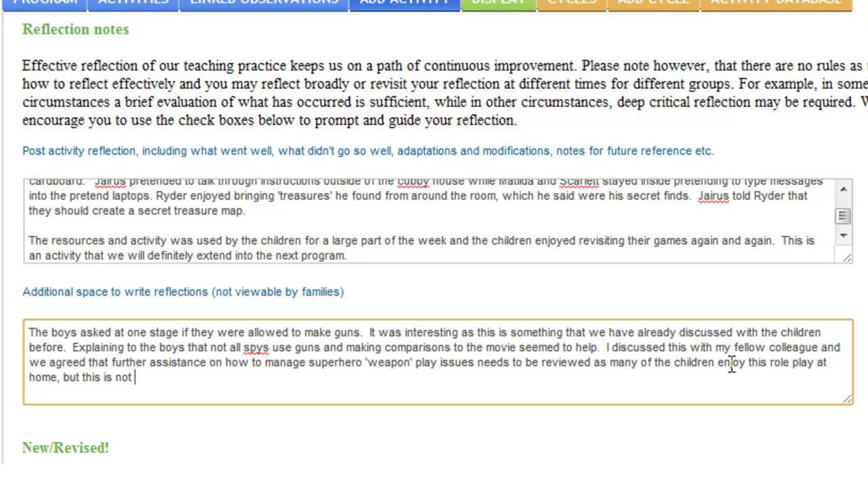
pyautogui.write("in line with our service's philosophy.")
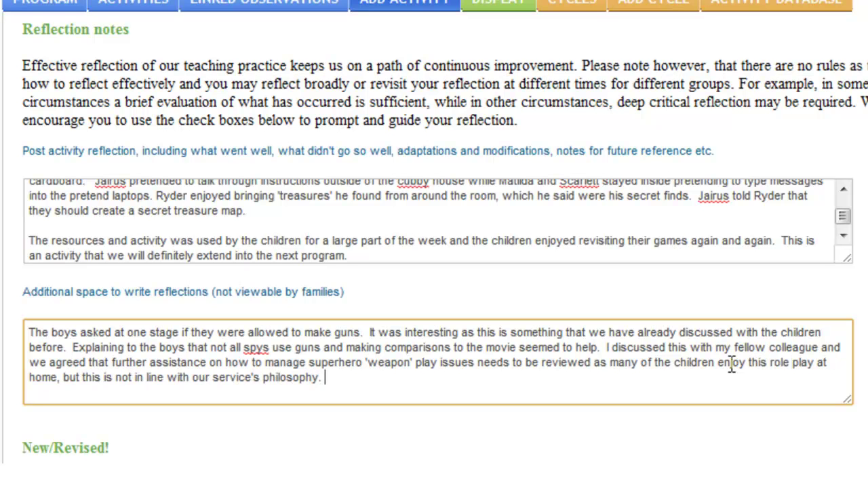
# Mark the EYLF teaching principles Ongoing learning and reflective practice and Secure, respectful and reciprocal relationships
pyautogui.scroll(-6, 434, 272)
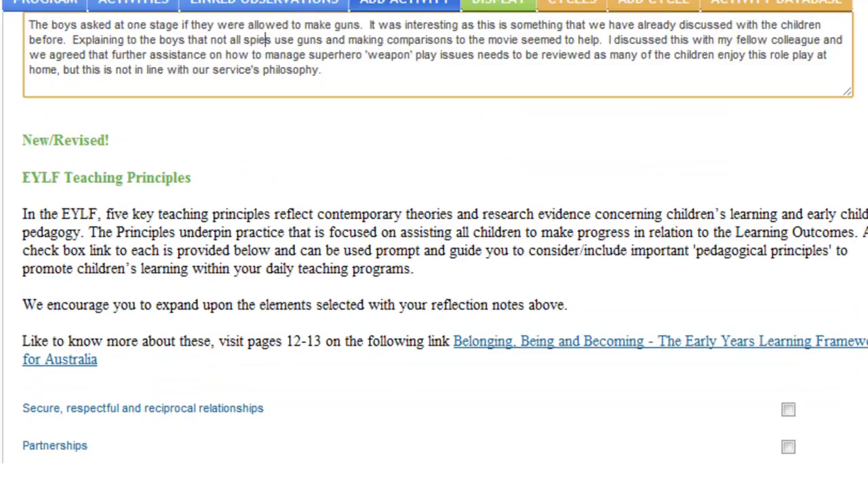
pyautogui.scroll(-1, 434, 271)
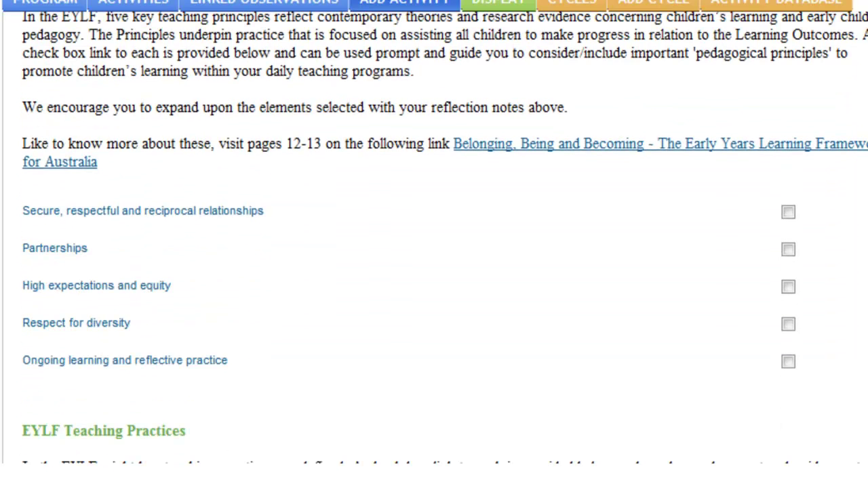
pyautogui.scroll(1, 435, 272)
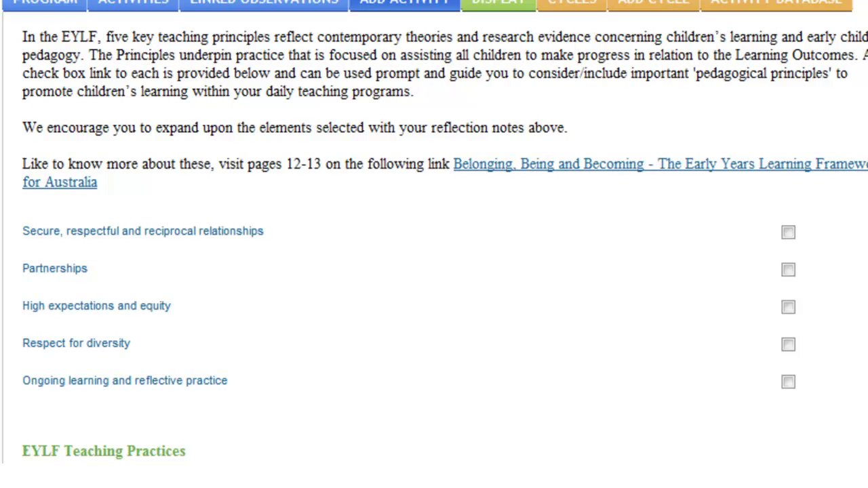
pyautogui.click(789, 383)
pyautogui.click(788, 232)
# Mark the EYLF teaching practices Responsiveness to children, Learning through play and Learning environments, and go on to the reflection images
pyautogui.scroll(-5, 434, 244)
pyautogui.scroll(-3, 434, 245)
pyautogui.scroll(-2, 434, 244)
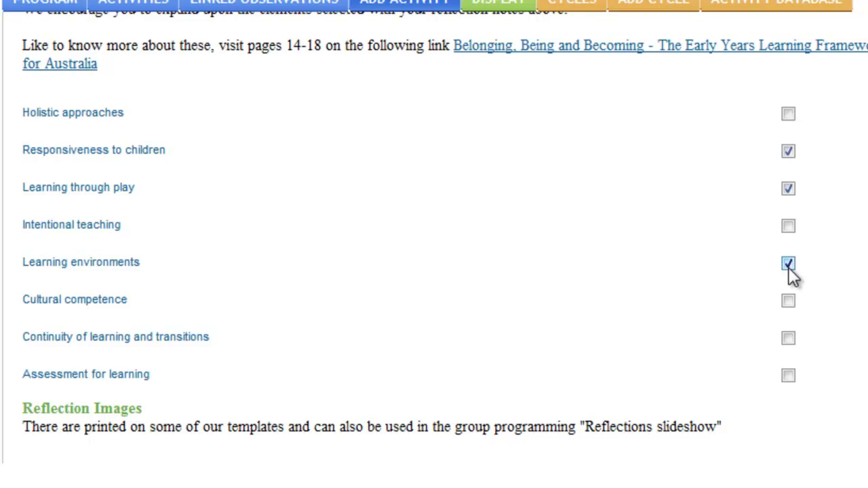
pyautogui.scroll(-3, 434, 244)
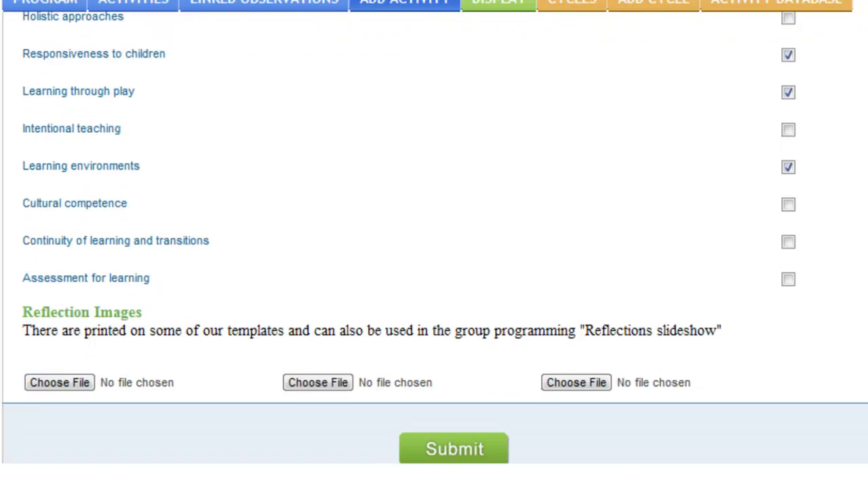